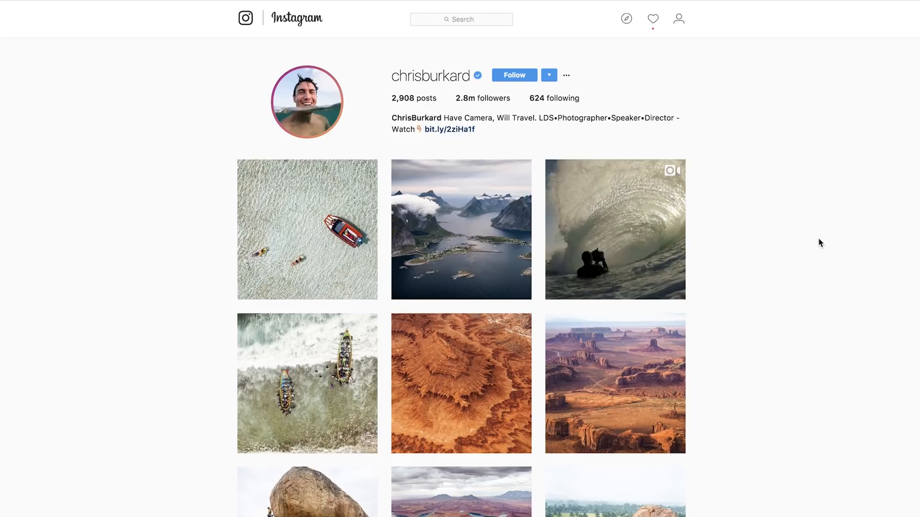
# Browse the photographer's Instagram profile feed, examining the colours, tones and subjects of the landscape and adventure photos.
pyautogui.scroll(-5, 819, 239)
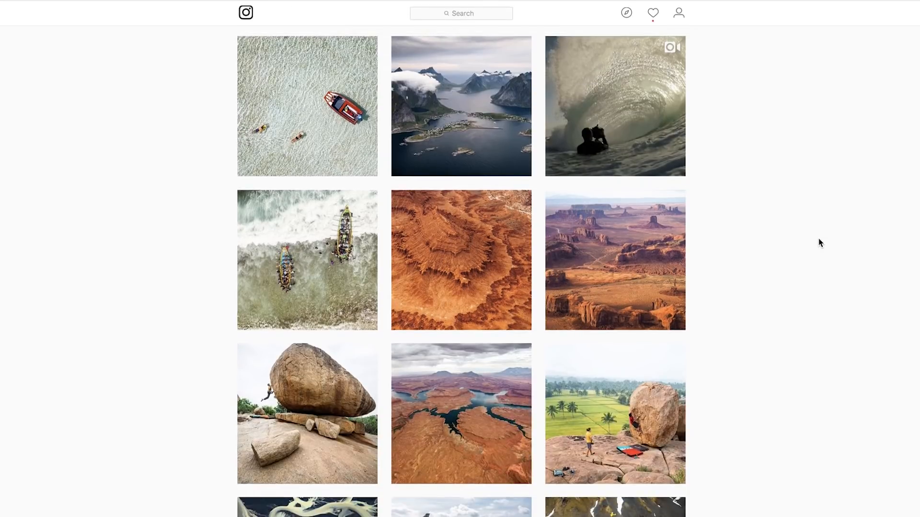
pyautogui.scroll(-3, 819, 239)
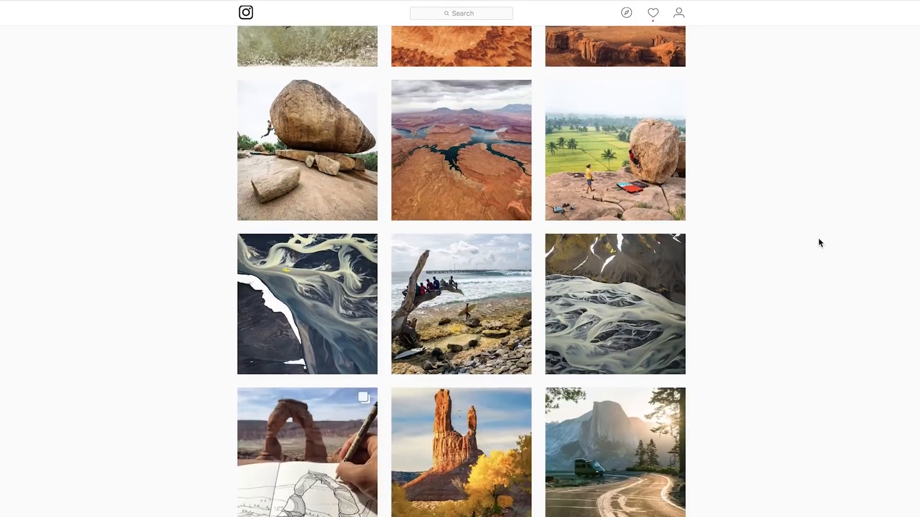
pyautogui.scroll(-3, 818, 239)
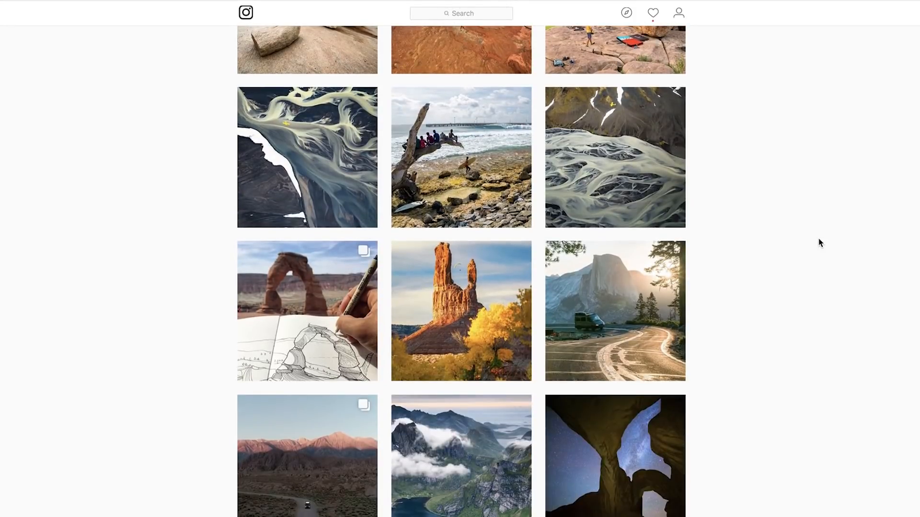
pyautogui.scroll(-2, 818, 240)
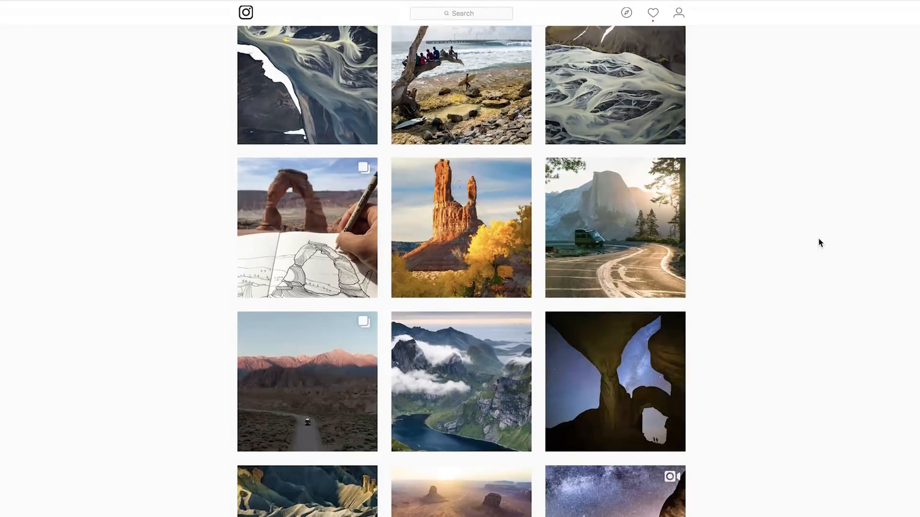
pyautogui.scroll(-3, 819, 239)
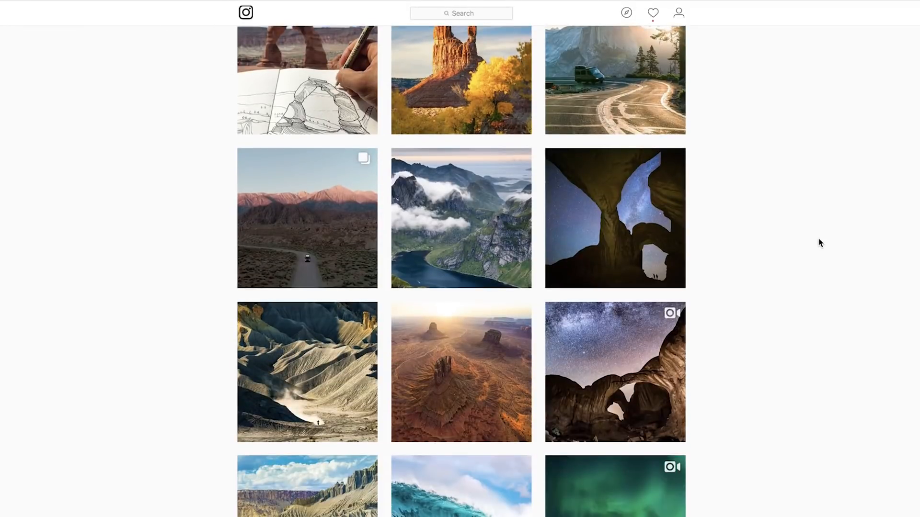
pyautogui.scroll(-5, 819, 241)
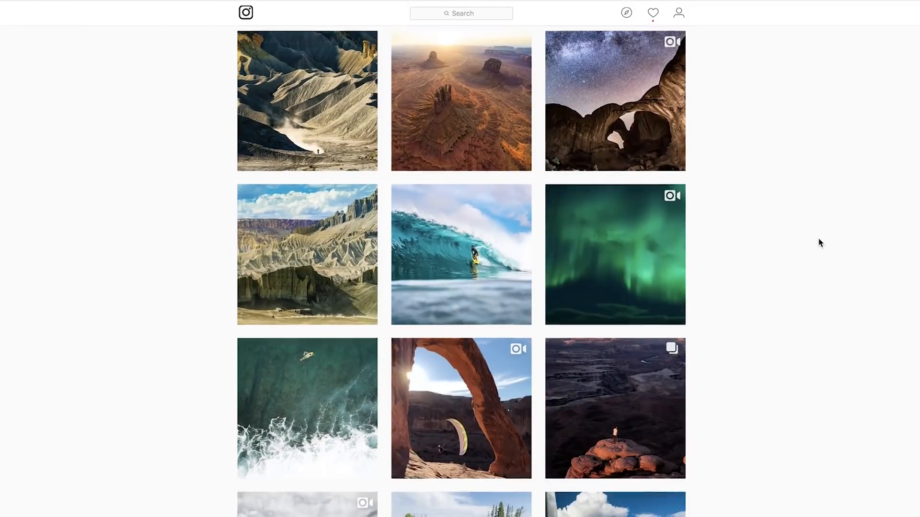
pyautogui.scroll(-3, 819, 240)
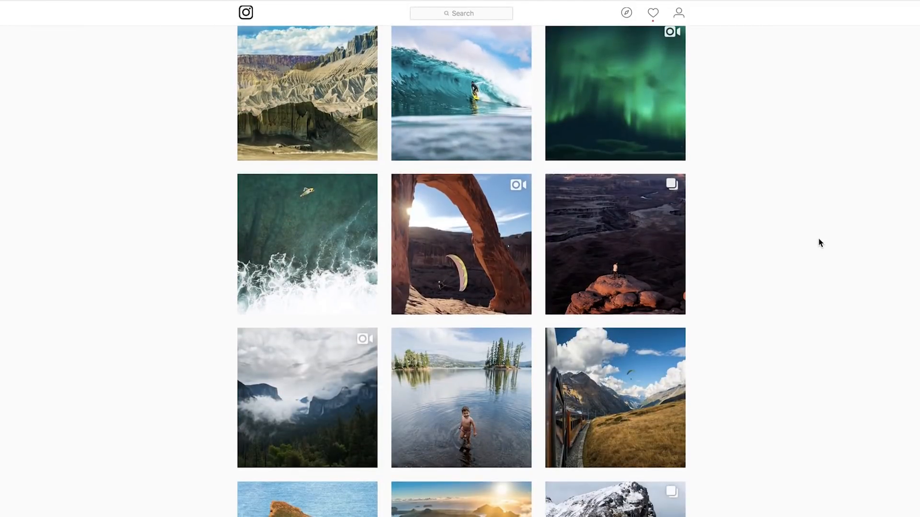
pyautogui.scroll(-3, 818, 240)
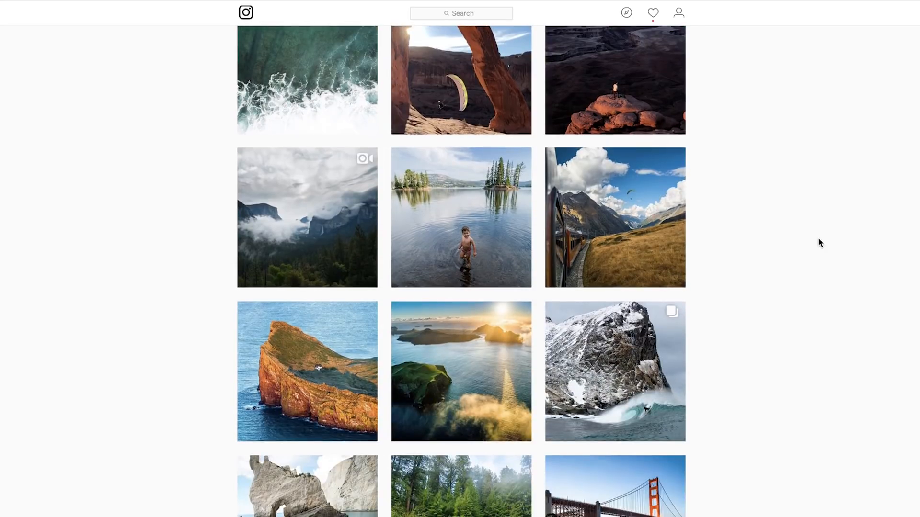
pyautogui.scroll(-2, 818, 239)
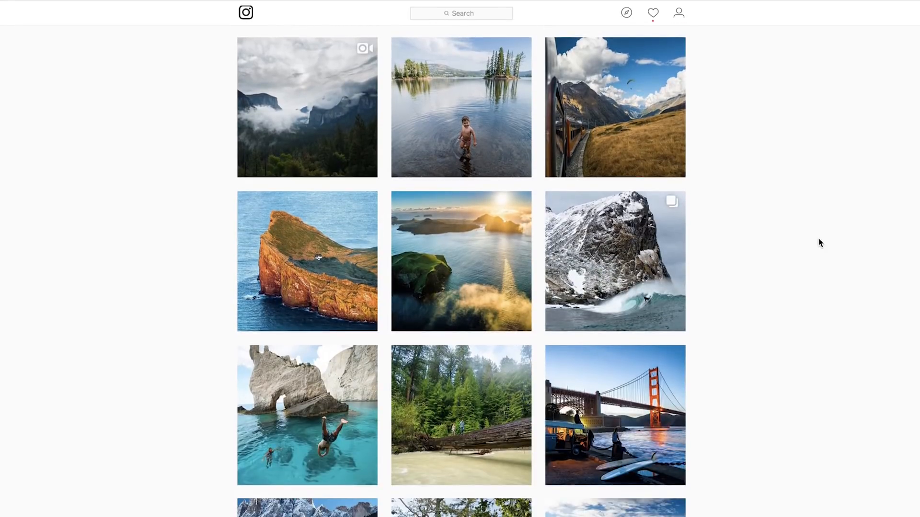
pyautogui.scroll(-5, 818, 239)
pyautogui.scroll(-1, 817, 242)
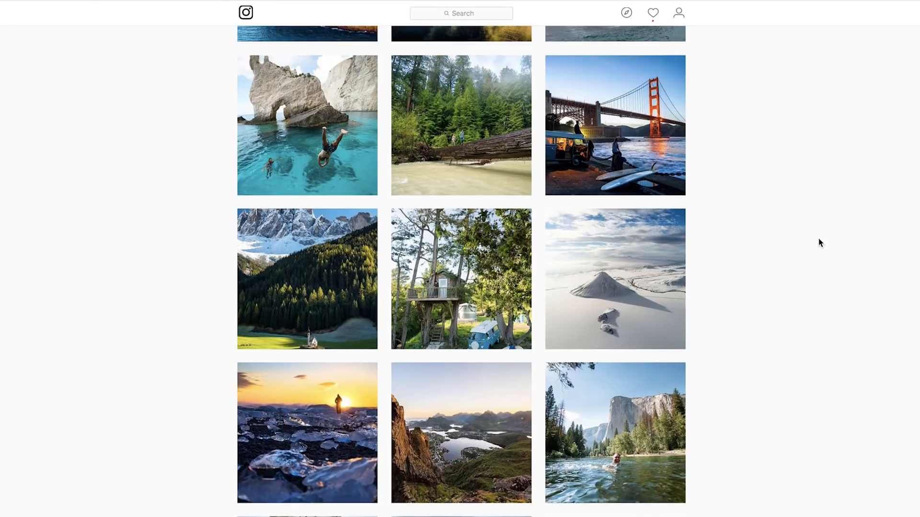
pyautogui.scroll(-3, 818, 240)
pyautogui.scroll(-6, 819, 240)
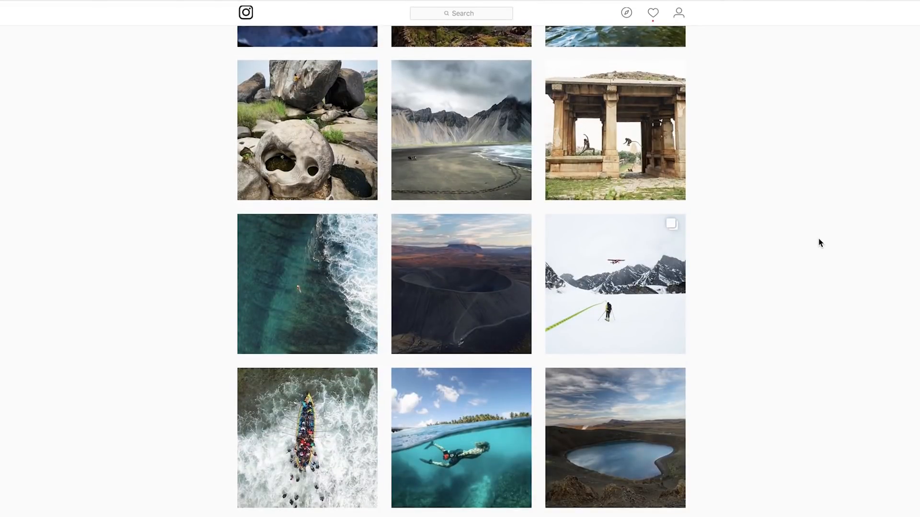
pyautogui.scroll(-7, 819, 240)
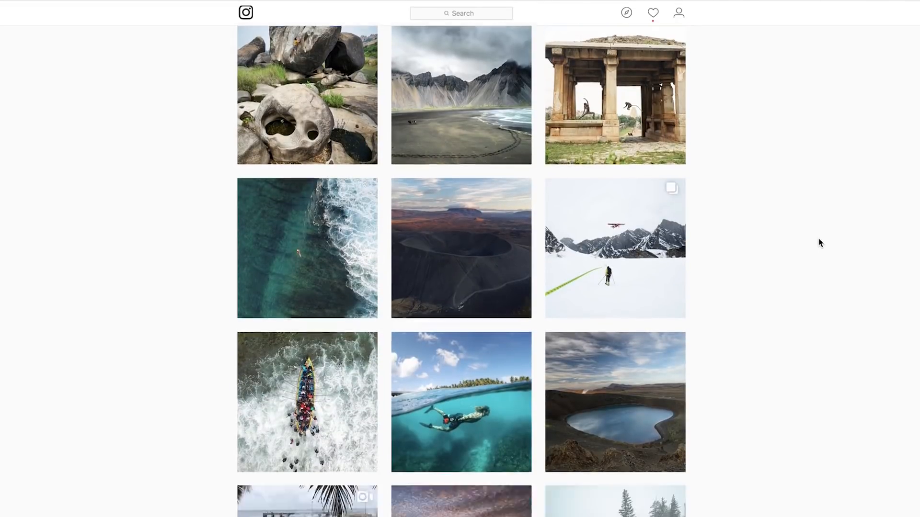
pyautogui.scroll(-5, 818, 242)
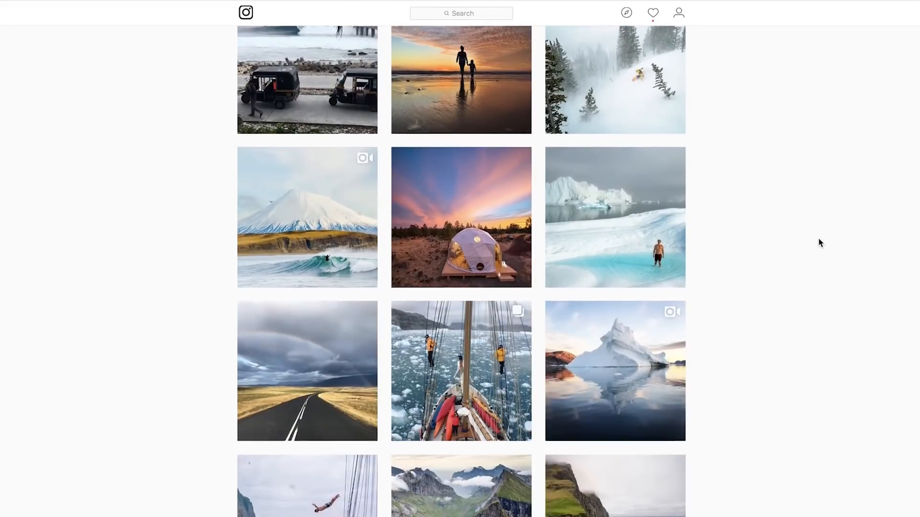
pyautogui.scroll(-3, 817, 242)
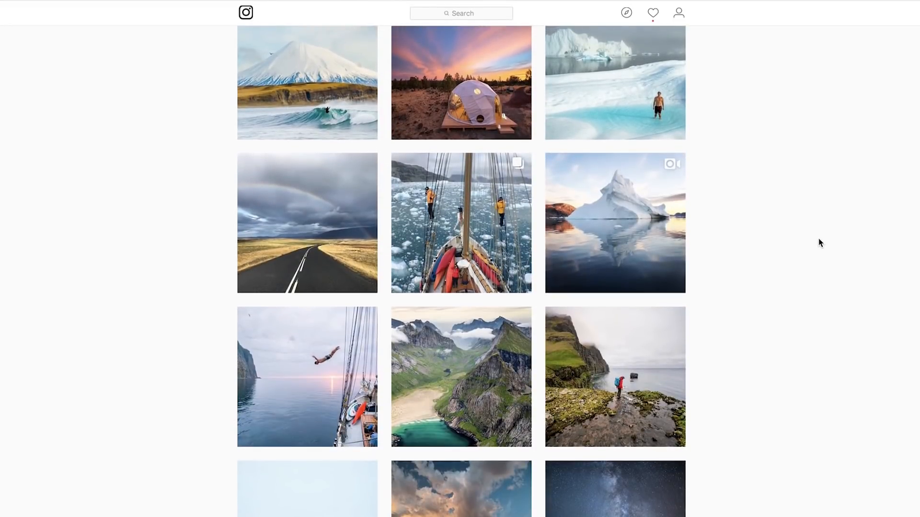
pyautogui.scroll(-8, 820, 242)
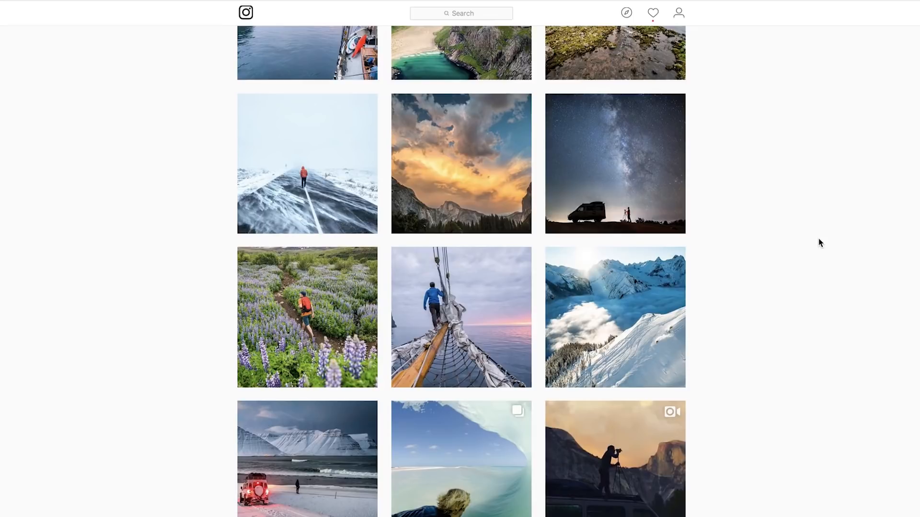
pyautogui.scroll(-5, 819, 242)
pyautogui.scroll(-6, 818, 242)
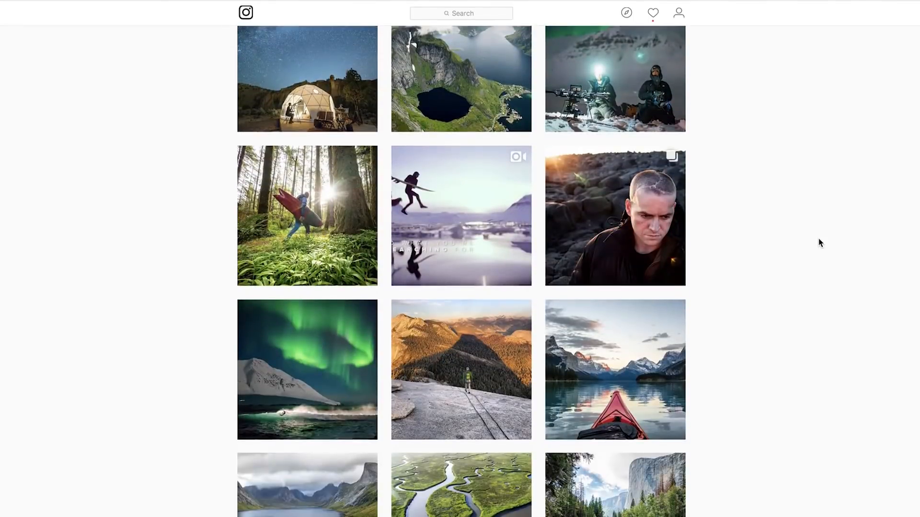
pyautogui.scroll(-6, 818, 243)
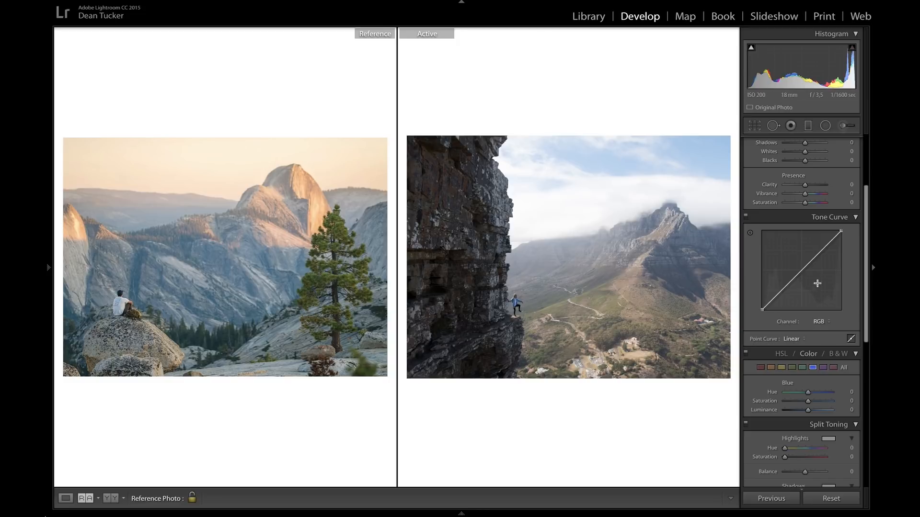
# In Lightroom, set the active mountain photo's Contrast to +9, Highlights to −52 and Shadows to +61.
pyautogui.scroll(3, 831, 258)
pyautogui.scroll(1, 832, 258)
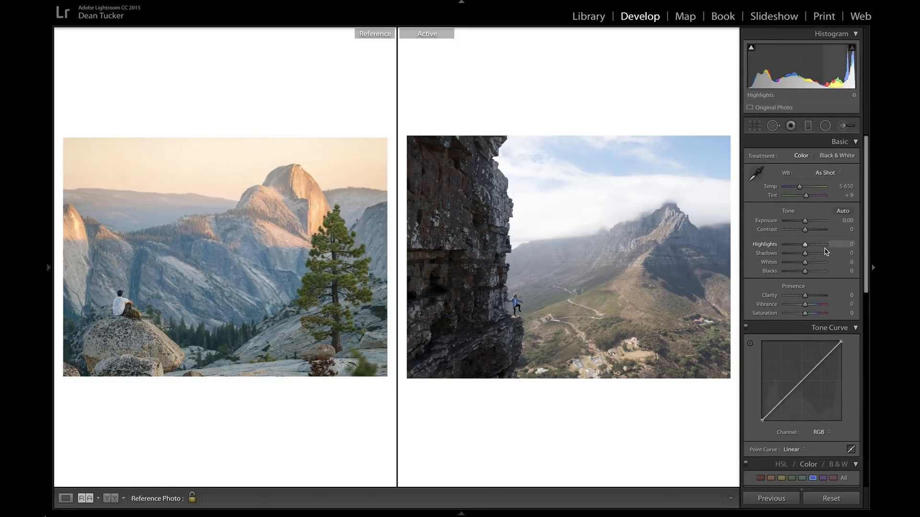
pyautogui.moveTo(805, 229); pyautogui.dragTo(810, 234)
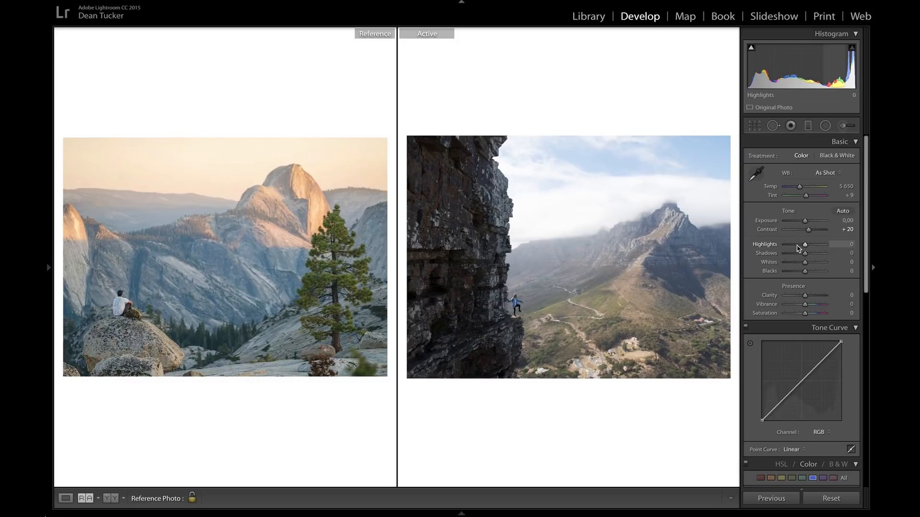
pyautogui.moveTo(798, 248); pyautogui.dragTo(818, 254)
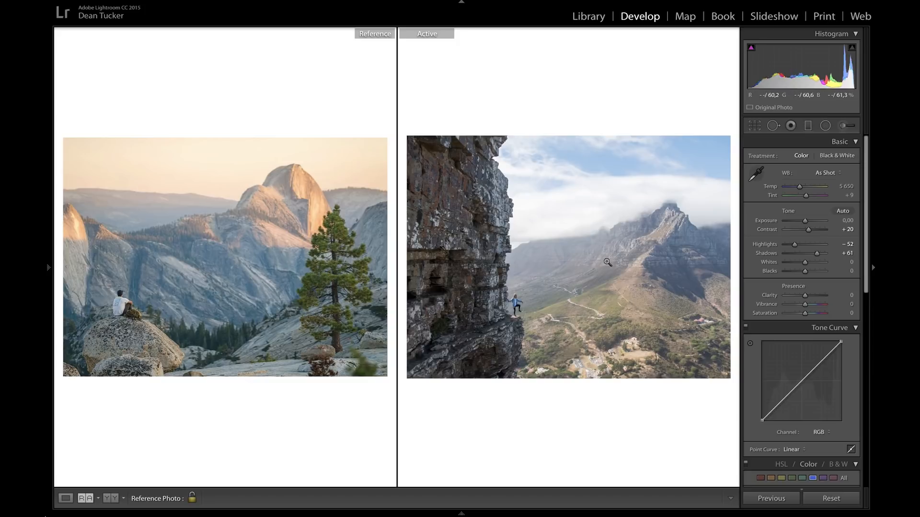
pyautogui.moveTo(808, 232); pyautogui.dragTo(806, 232)
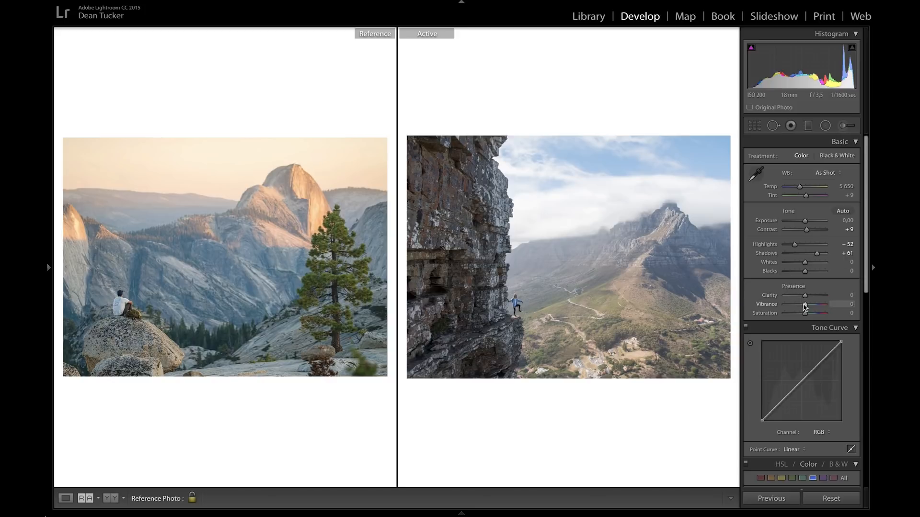
# Set the active photo's Vibrance to +25, using the colours in the photographer's Instagram feed as a guide.
pyautogui.moveTo(804, 307); pyautogui.dragTo(808, 307)
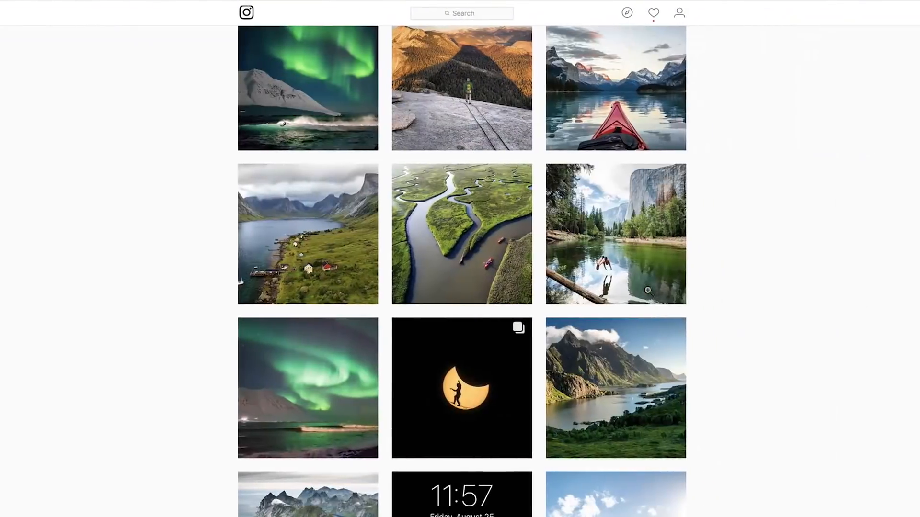
pyautogui.scroll(-14, 767, 325)
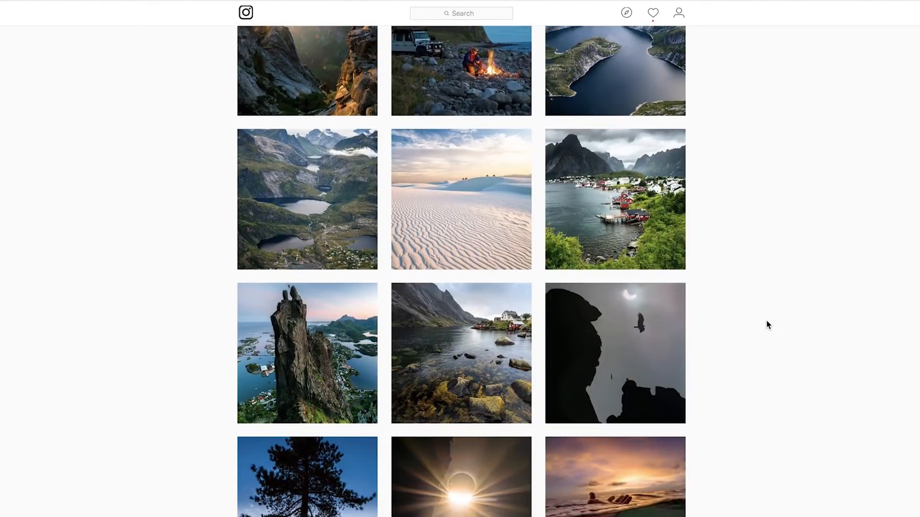
pyautogui.scroll(-3, 767, 325)
pyautogui.scroll(-5, 767, 326)
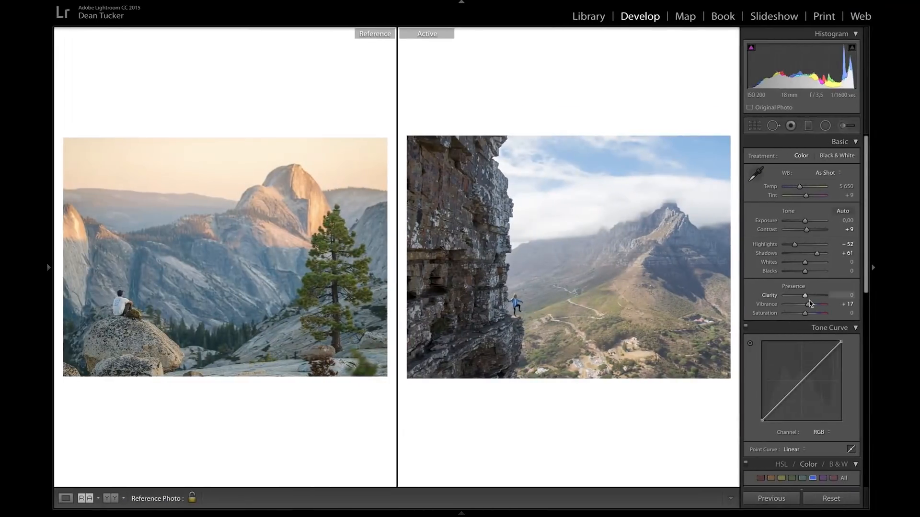
pyautogui.moveTo(808, 308); pyautogui.dragTo(809, 307)
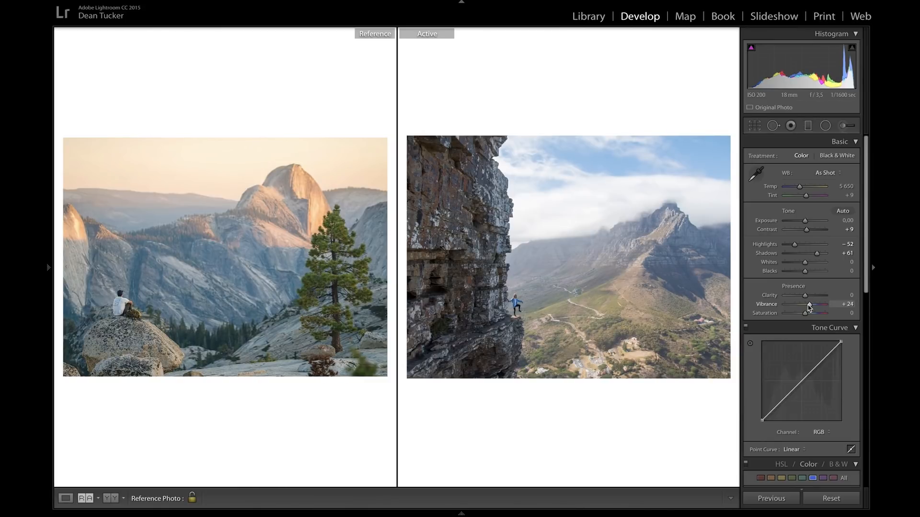
# Shape the RGB tone curve into an S with an upper point near 71.4/75.7 % and a lowered shadow point, and pull down the white endpoint.
pyautogui.scroll(-2, 809, 307)
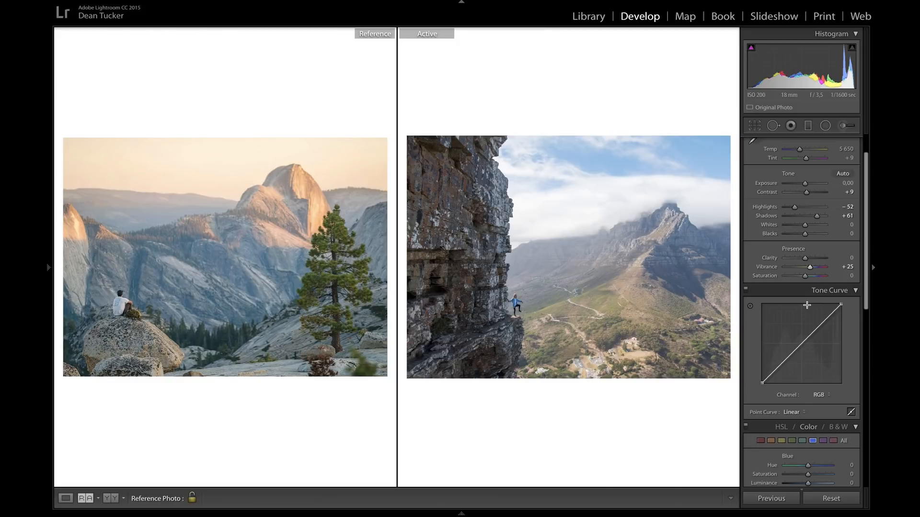
pyautogui.scroll(-3, 806, 307)
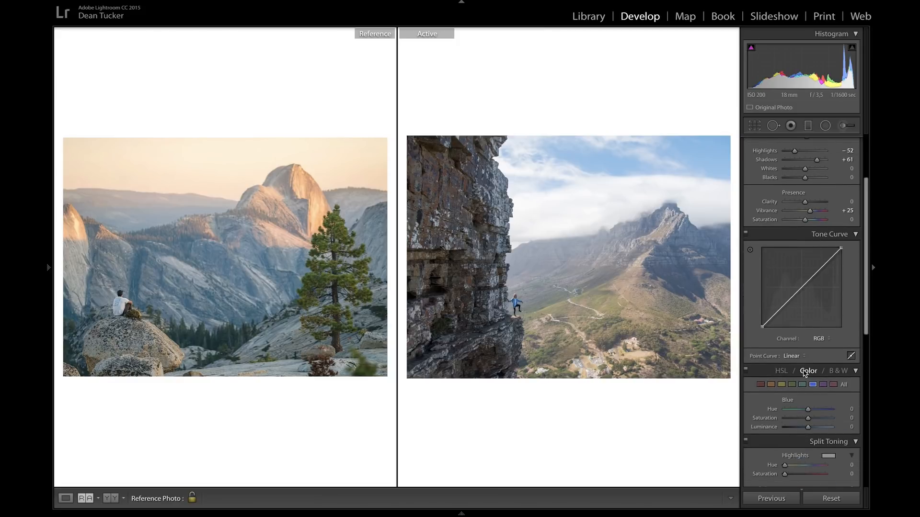
pyautogui.scroll(1, 805, 374)
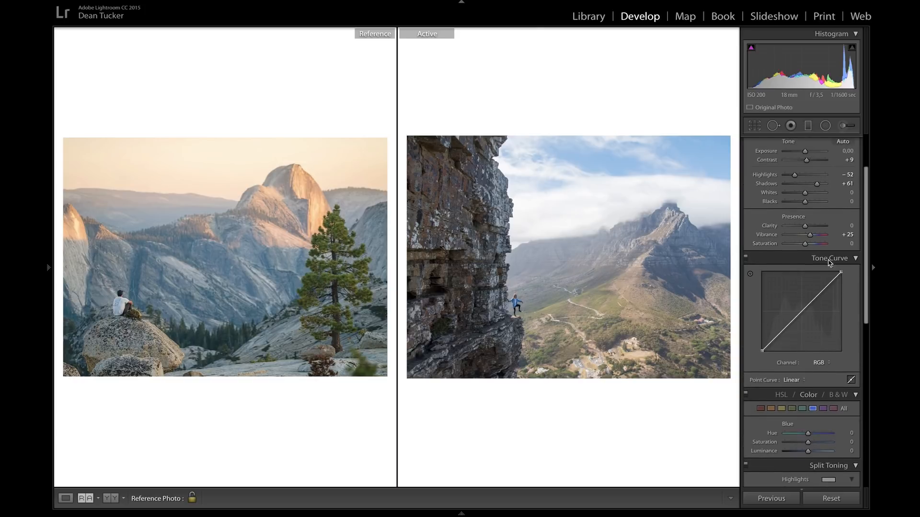
pyautogui.click(819, 296)
pyautogui.moveTo(818, 296); pyautogui.dragTo(819, 291)
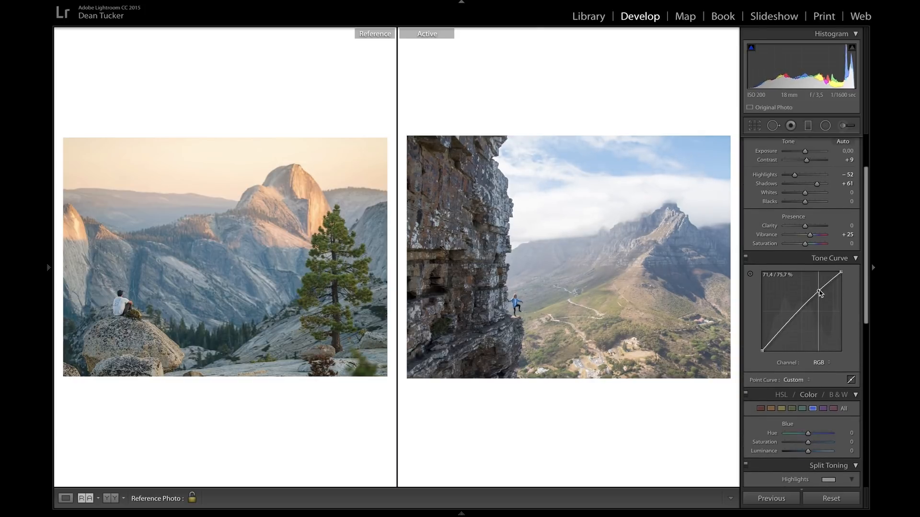
pyautogui.moveTo(784, 327); pyautogui.dragTo(785, 330)
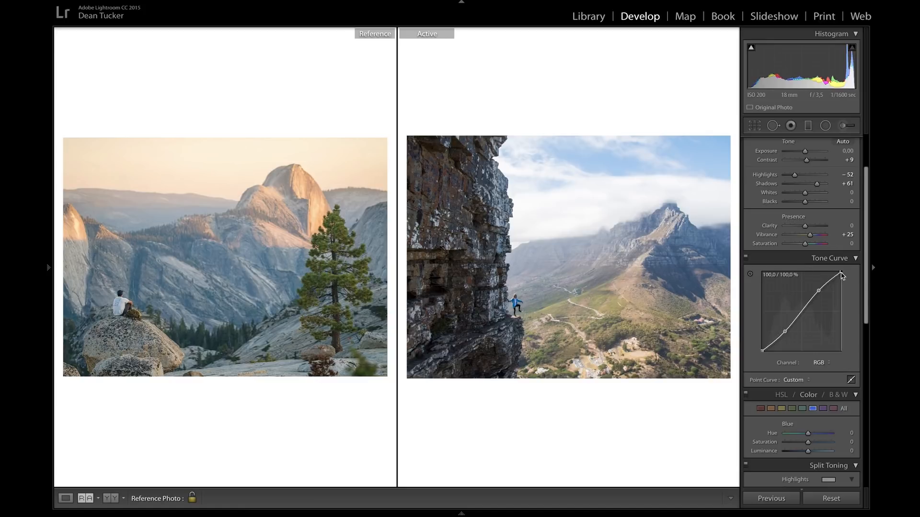
pyautogui.moveTo(841, 273); pyautogui.dragTo(841, 279)
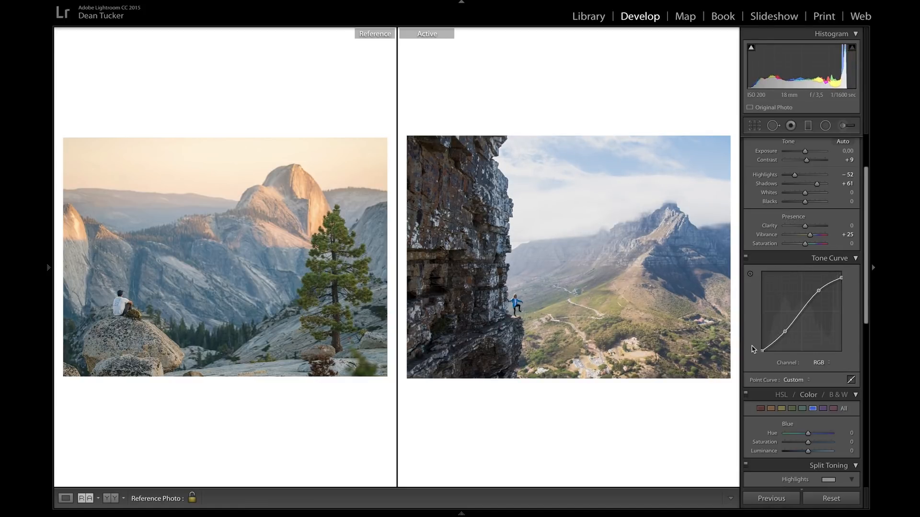
pyautogui.moveTo(763, 352)
pyautogui.mouseDown()
pyautogui.moveTo(763, 340)
pyautogui.moveTo(759, 351)
pyautogui.mouseUp()
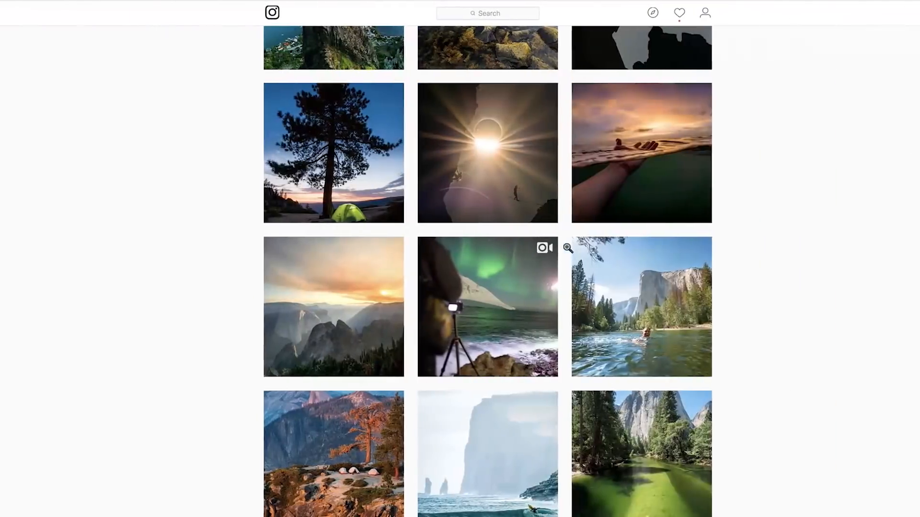
# Switch to the photographer's Instagram profile and examine the colour and white balance of older landscape photos.
pyautogui.scroll(-6, 568, 248)
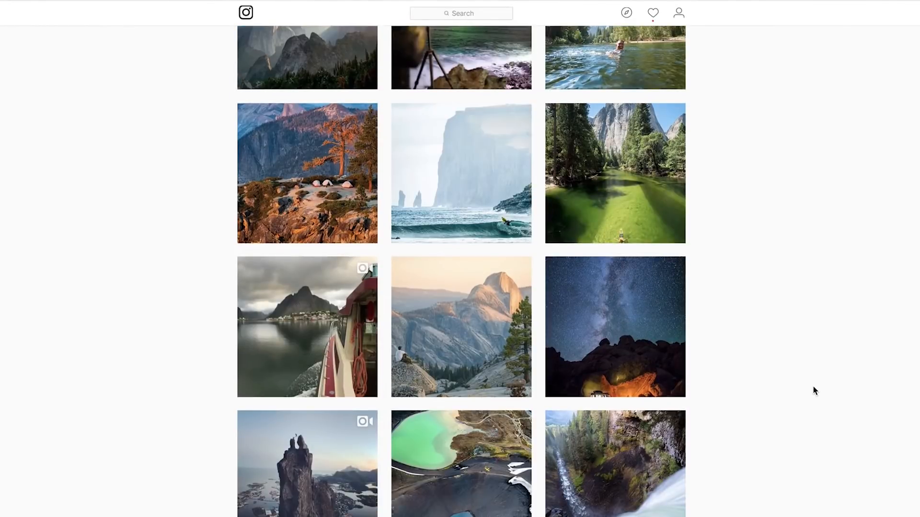
pyautogui.scroll(-10, 814, 388)
pyautogui.scroll(-4, 814, 388)
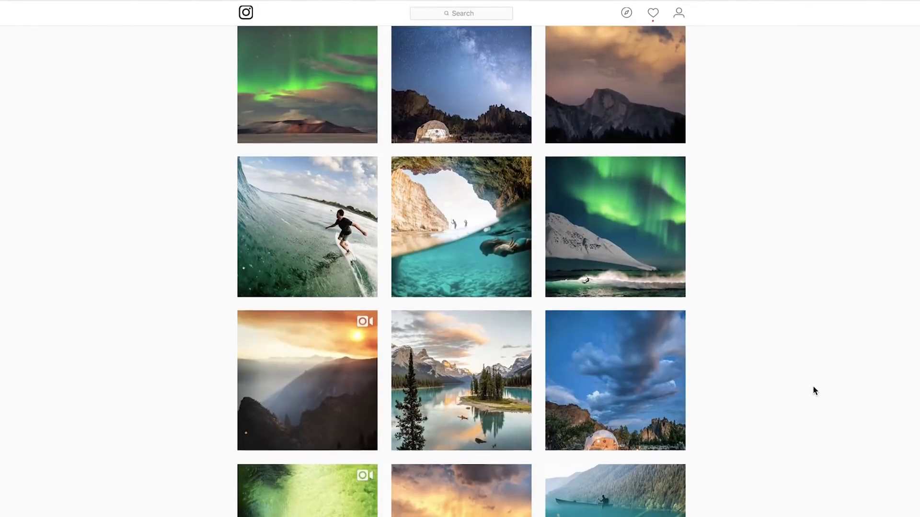
pyautogui.scroll(-18, 813, 389)
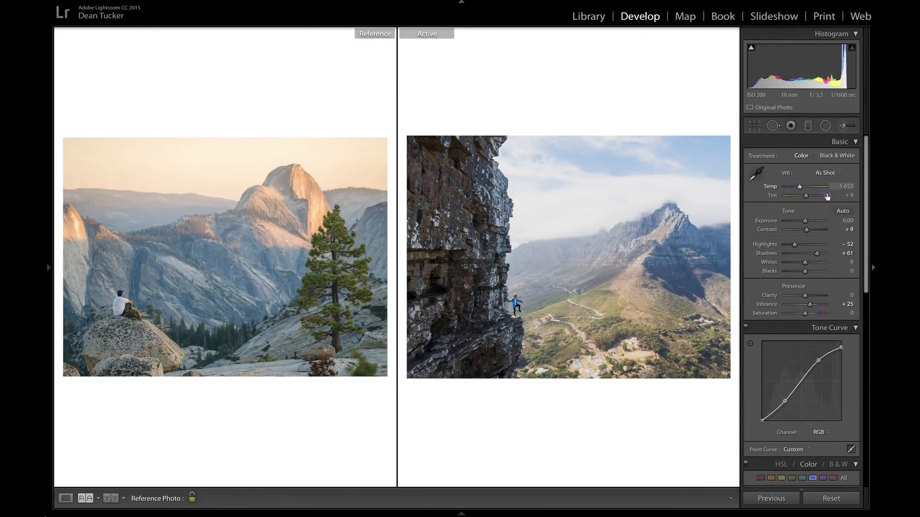
# Switch to the photographer's Instagram profile and examine how individual colours are treated in the landscape photos.
pyautogui.scroll(-5, 787, 385)
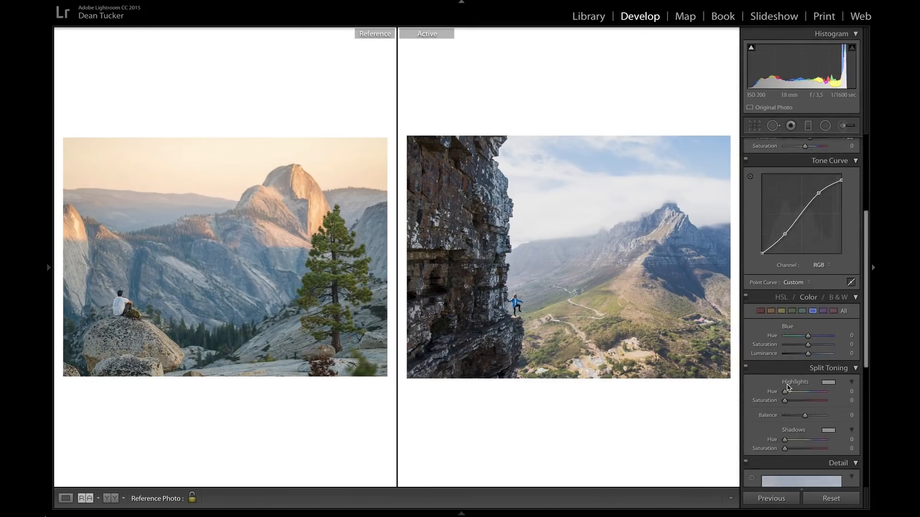
pyautogui.scroll(-1, 788, 387)
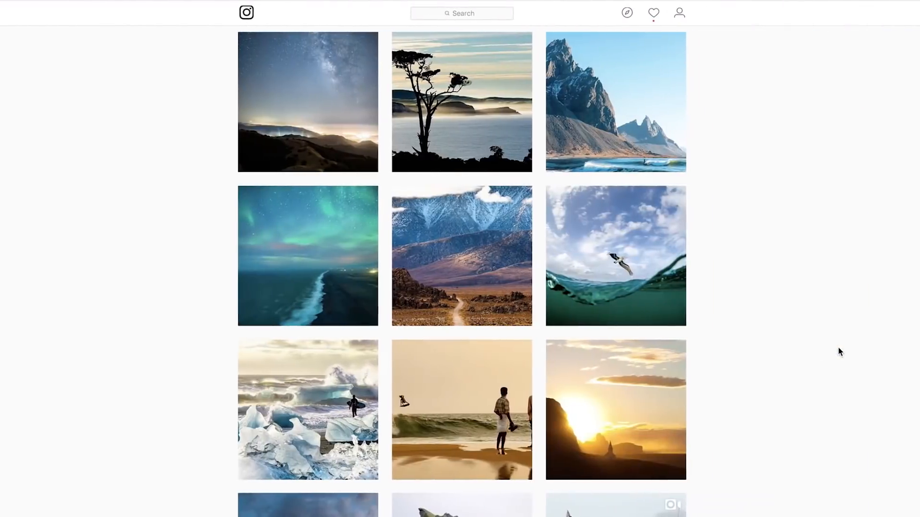
pyautogui.scroll(-10, 807, 305)
pyautogui.scroll(-5, 808, 311)
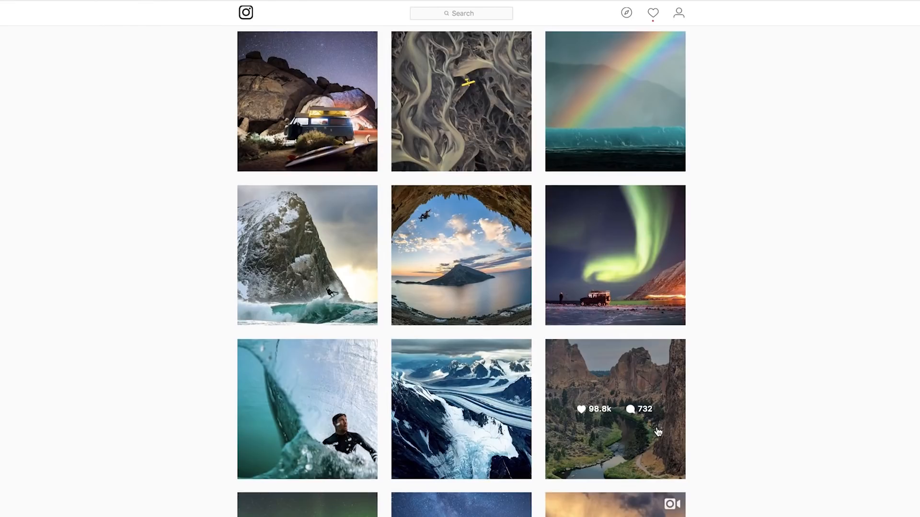
pyautogui.scroll(15, 658, 433)
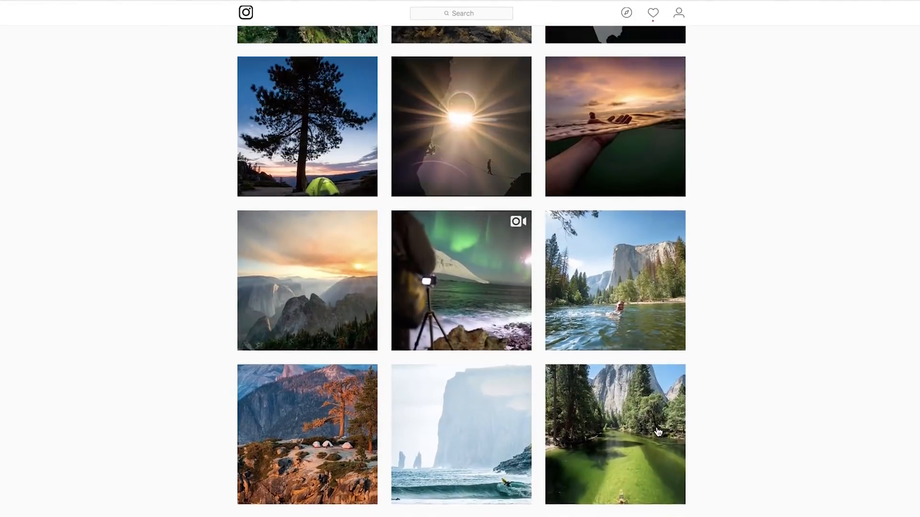
pyautogui.scroll(10, 792, 389)
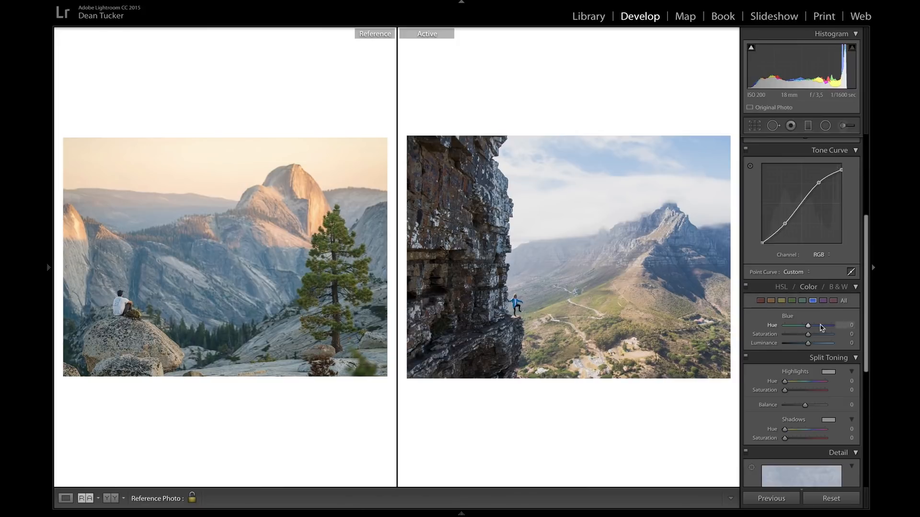
# In Lightroom, raise the active photo's yellow Saturation, and set green Saturation to +62 and orange Saturation to +52.
pyautogui.click(792, 300)
pyautogui.click(820, 335)
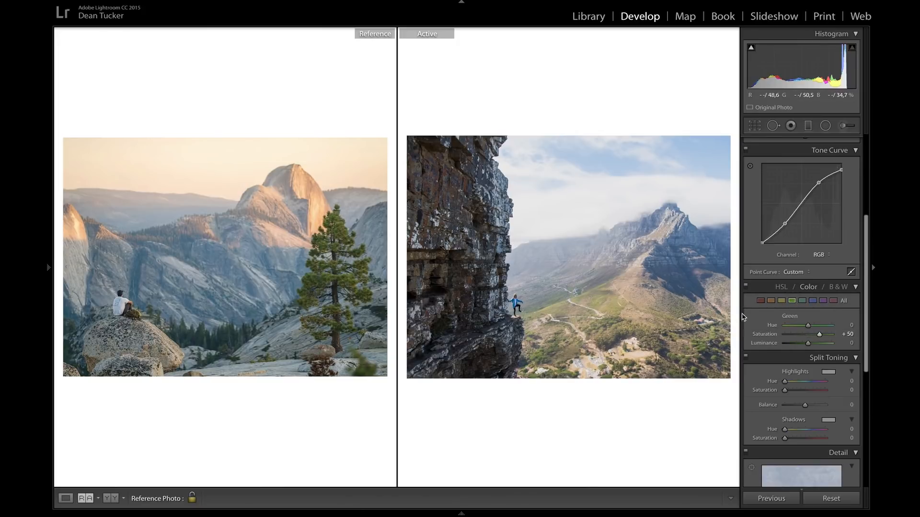
pyautogui.click(781, 302)
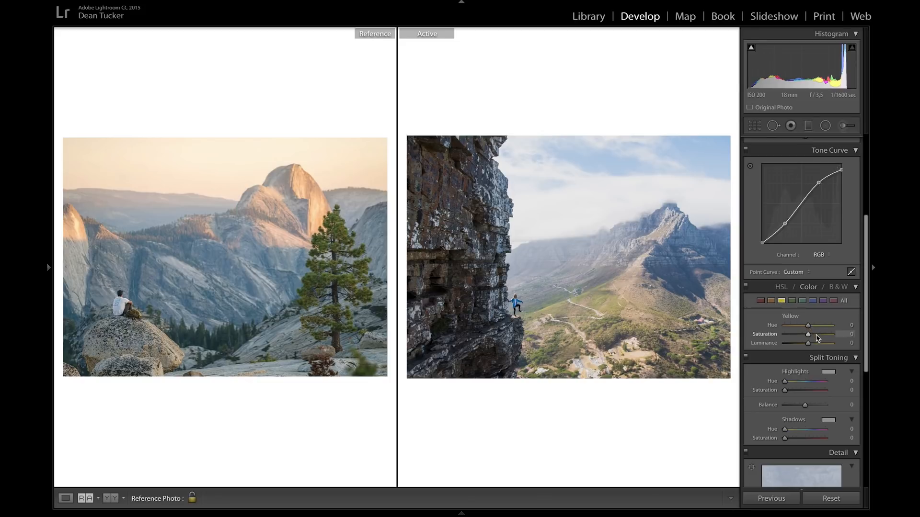
pyautogui.moveTo(810, 335)
pyautogui.mouseDown()
pyautogui.moveTo(851, 337)
pyautogui.moveTo(821, 337)
pyautogui.mouseUp()
pyautogui.moveTo(821, 336); pyautogui.dragTo(822, 335)
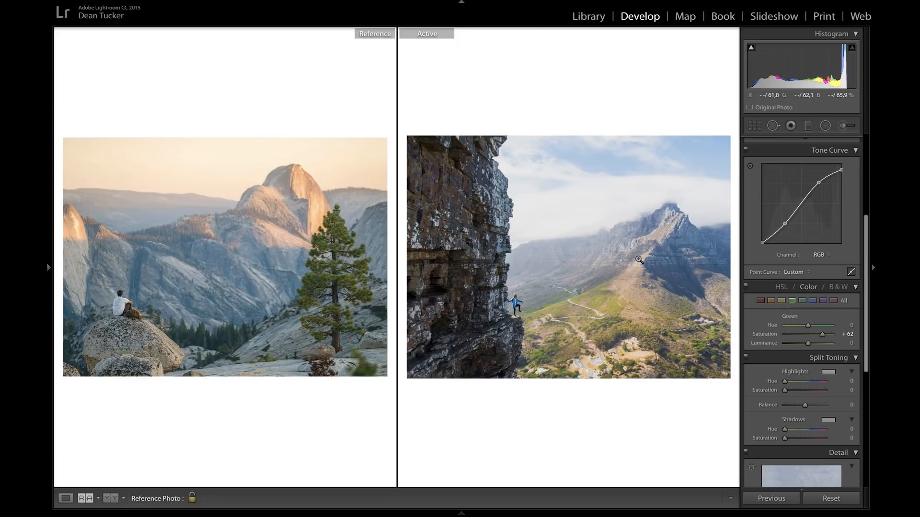
pyautogui.click(771, 303)
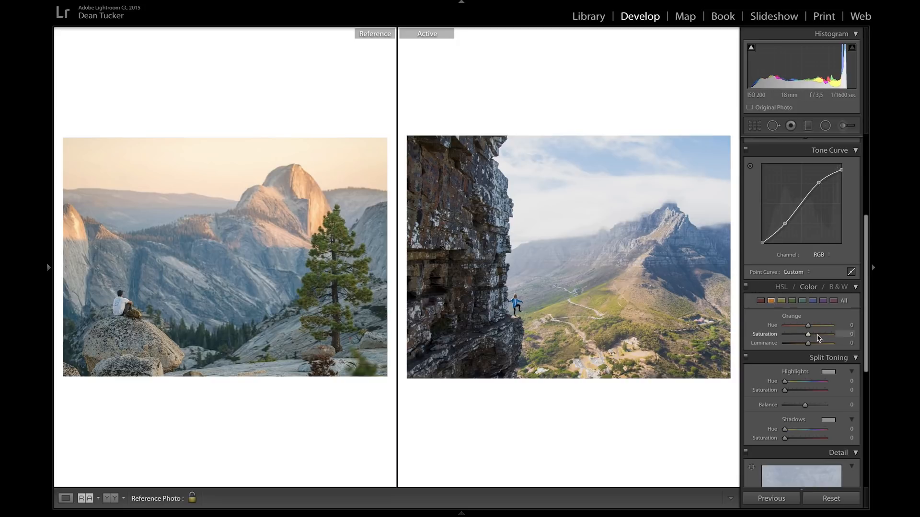
pyautogui.moveTo(815, 336); pyautogui.dragTo(821, 337)
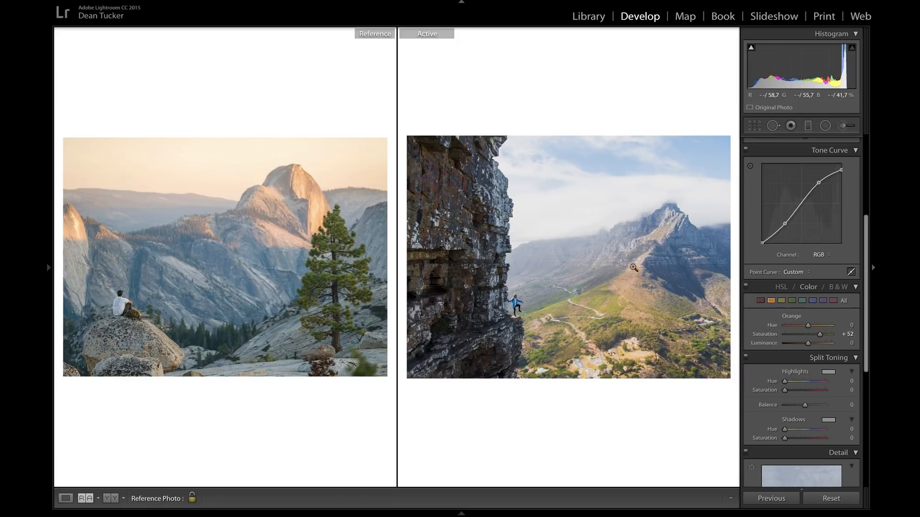
# Paint an Adjustment Brush mask over the mountain and its slopes in the active photo with an 18.0 brush size.
pyautogui.click(844, 126)
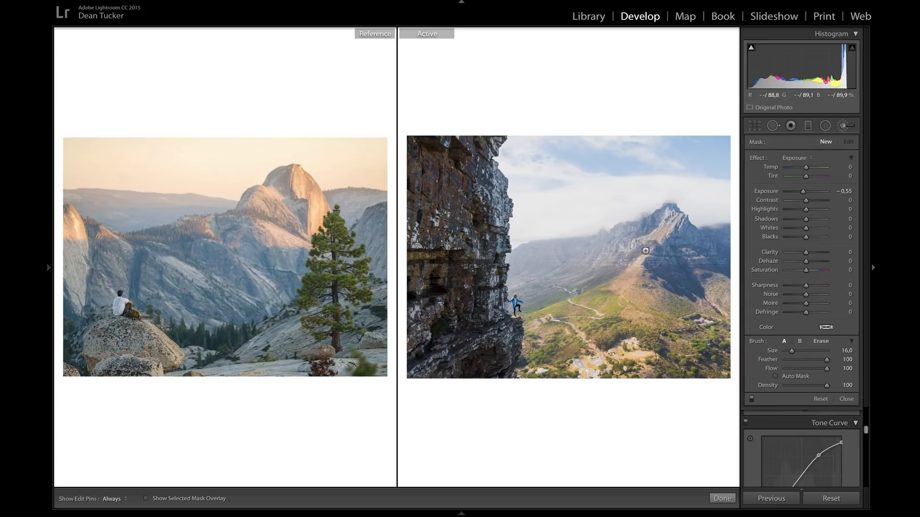
pyautogui.scroll(3, 634, 270)
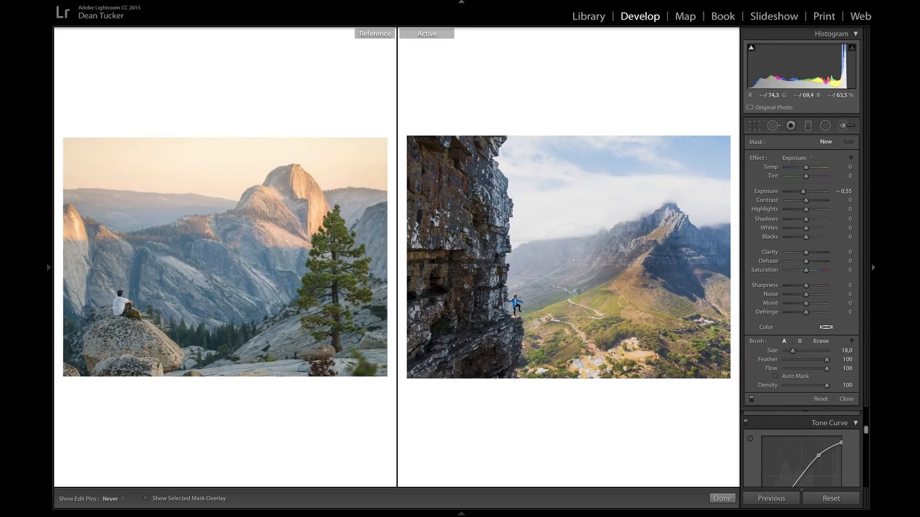
pyautogui.moveTo(563, 262); pyautogui.dragTo(567, 262)
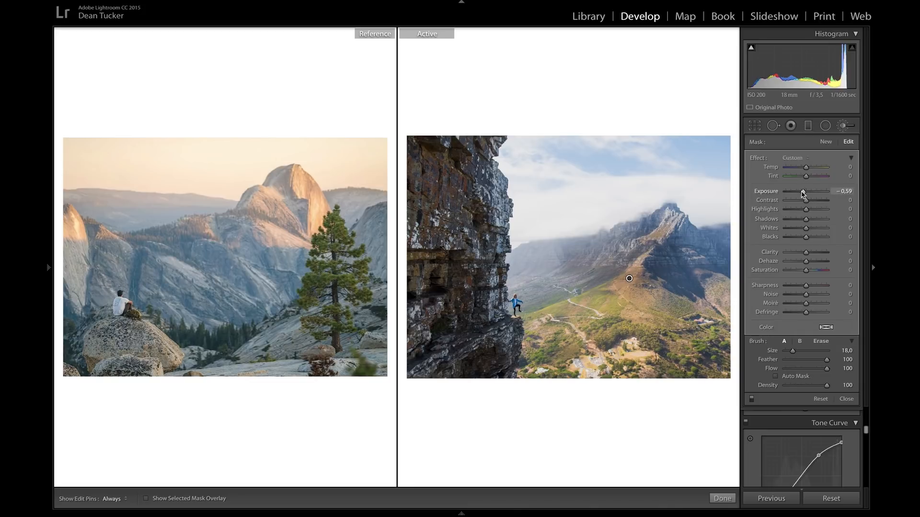
# Reset the painted mask's Exposure to 0, warm its Temp and slightly lower its Saturation, and finish the brush adjustment.
pyautogui.doubleClick(802, 193)
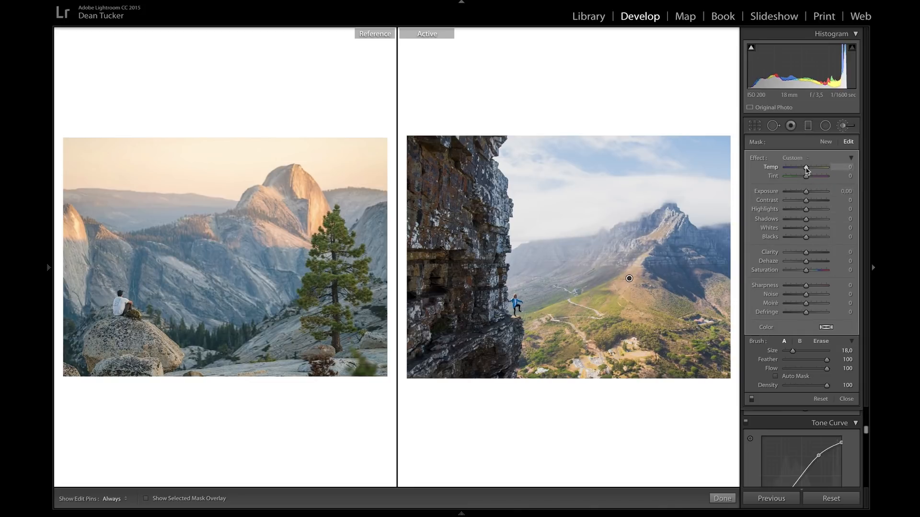
pyautogui.moveTo(806, 167); pyautogui.dragTo(808, 171)
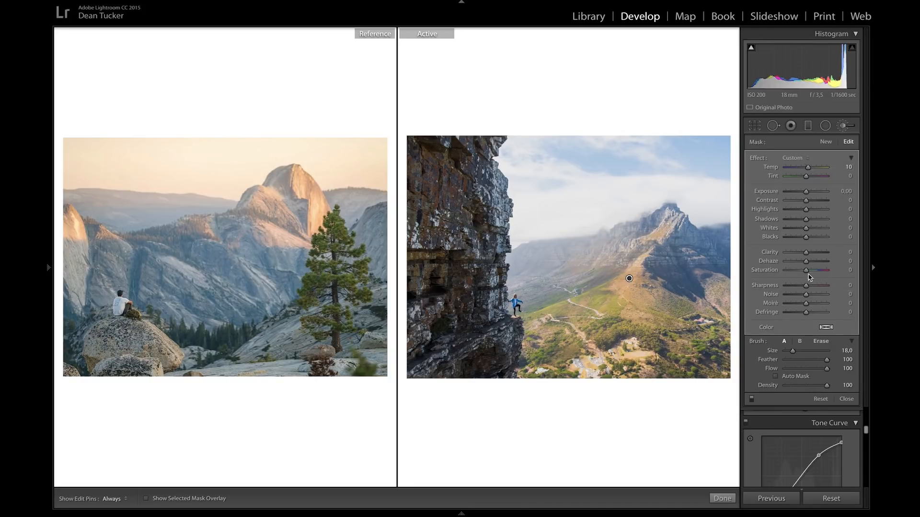
pyautogui.moveTo(807, 273); pyautogui.dragTo(803, 276)
pyautogui.moveTo(808, 168); pyautogui.dragTo(810, 168)
pyautogui.click(722, 499)
# Set the active photo's blue Saturation to −43 and blue Luminance to +13.
pyautogui.scroll(-1, 810, 316)
pyautogui.click(812, 288)
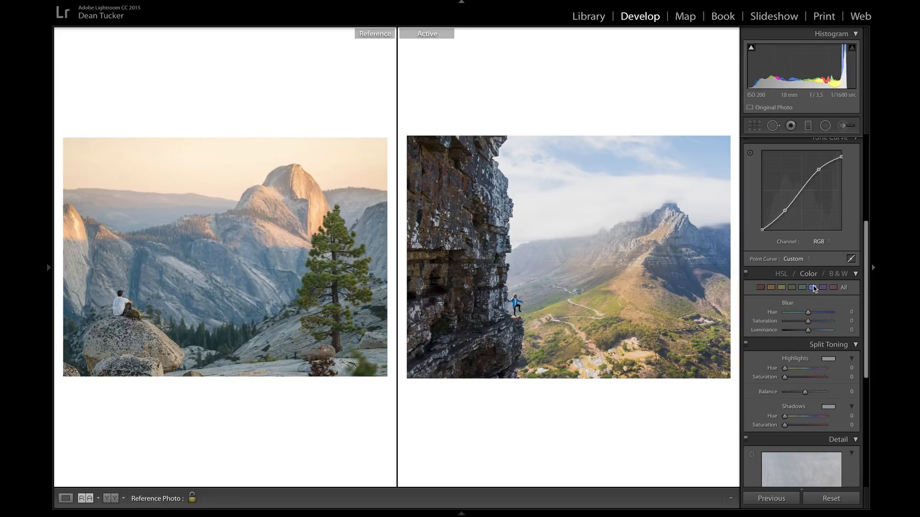
pyautogui.click(799, 323)
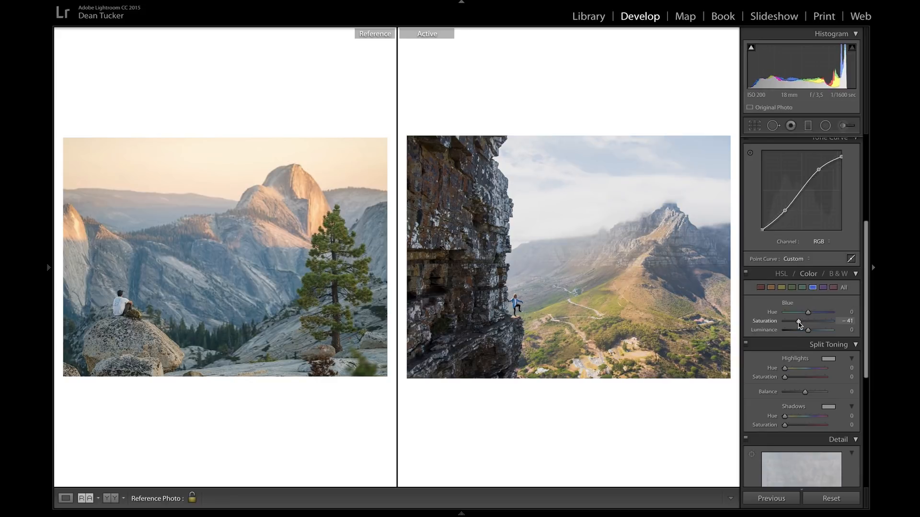
pyautogui.moveTo(807, 331); pyautogui.dragTo(811, 330)
pyautogui.click(797, 322)
pyautogui.click(798, 322)
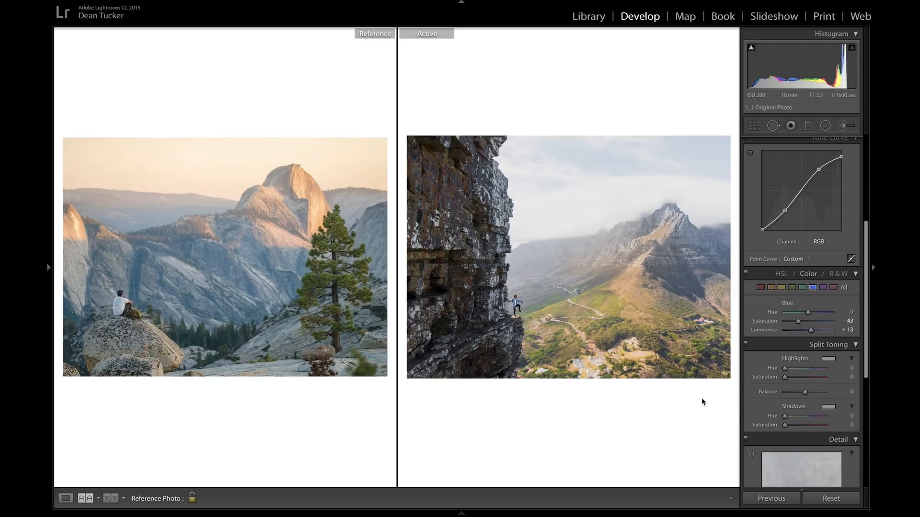
# Enable lens profile corrections for the active photo.
pyautogui.scroll(-5, 809, 356)
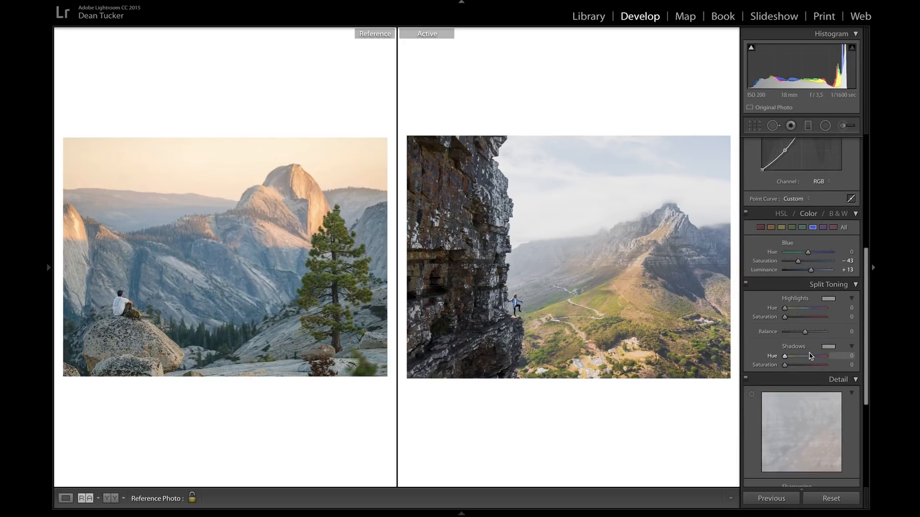
pyautogui.scroll(-2, 809, 353)
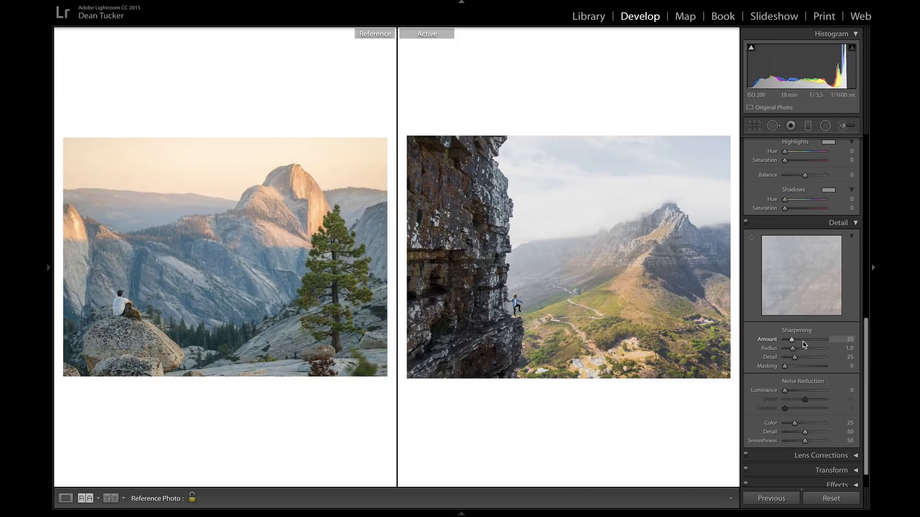
pyautogui.scroll(-1, 807, 347)
pyautogui.click(821, 434)
pyautogui.scroll(-3, 819, 354)
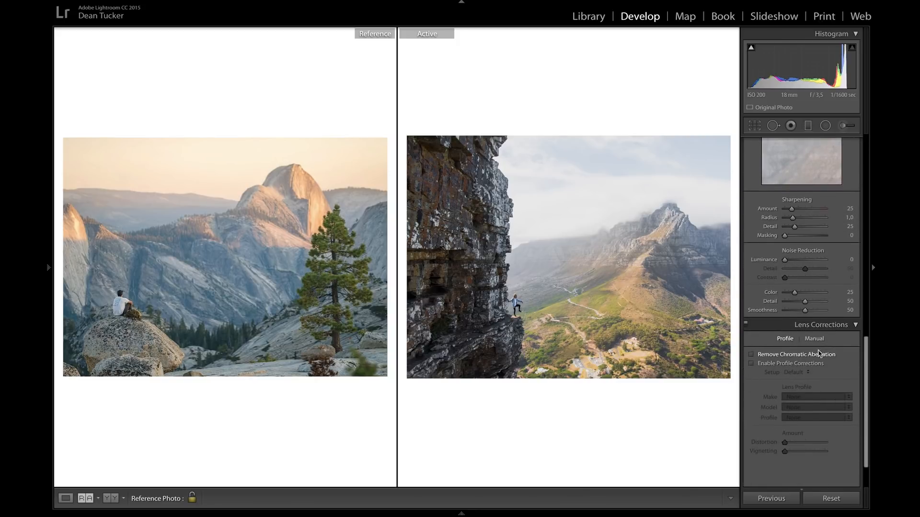
pyautogui.click(752, 364)
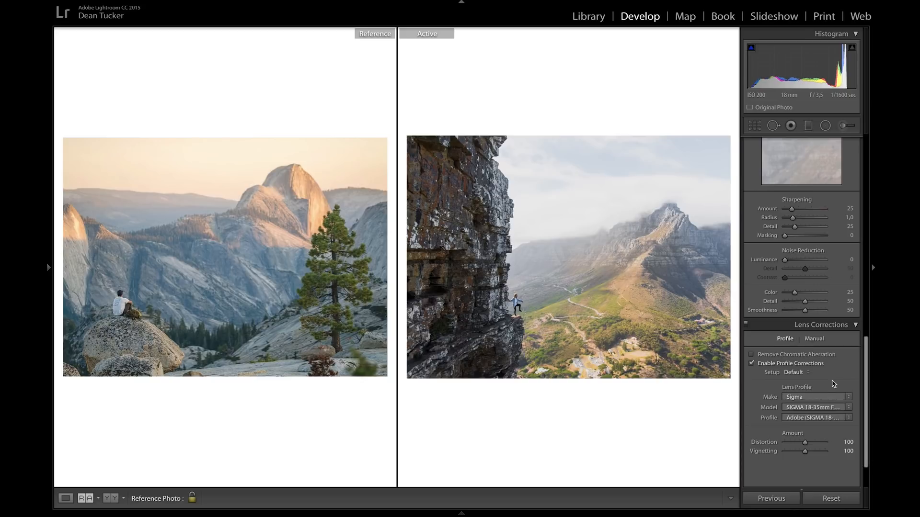
# Examine the photographer's Instagram feed again, and set the active photo's blue Saturation to −18 in Lightroom.
pyautogui.scroll(-5, 832, 383)
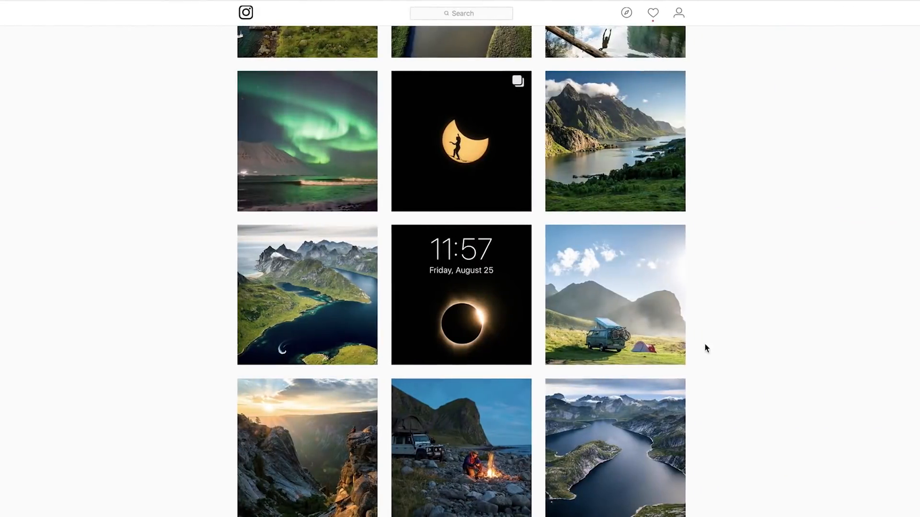
pyautogui.scroll(-4, 704, 349)
pyautogui.scroll(-15, 670, 367)
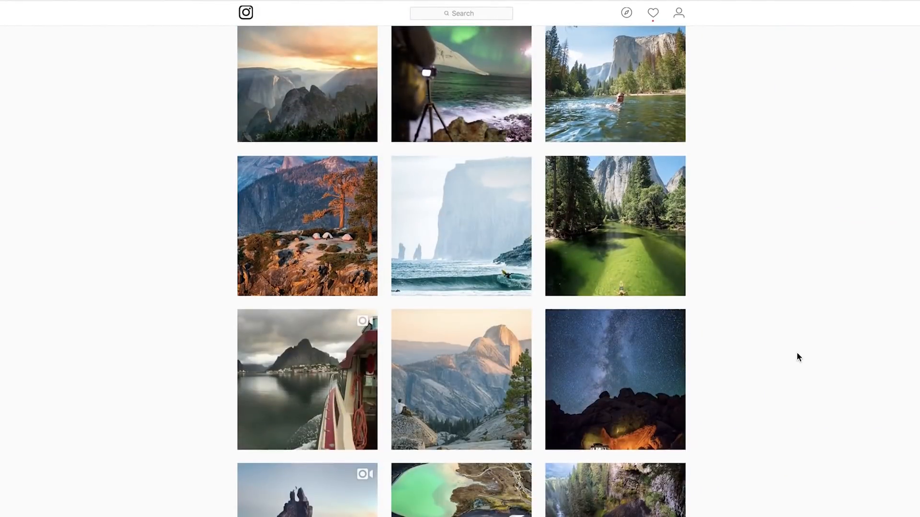
pyautogui.scroll(-8, 797, 353)
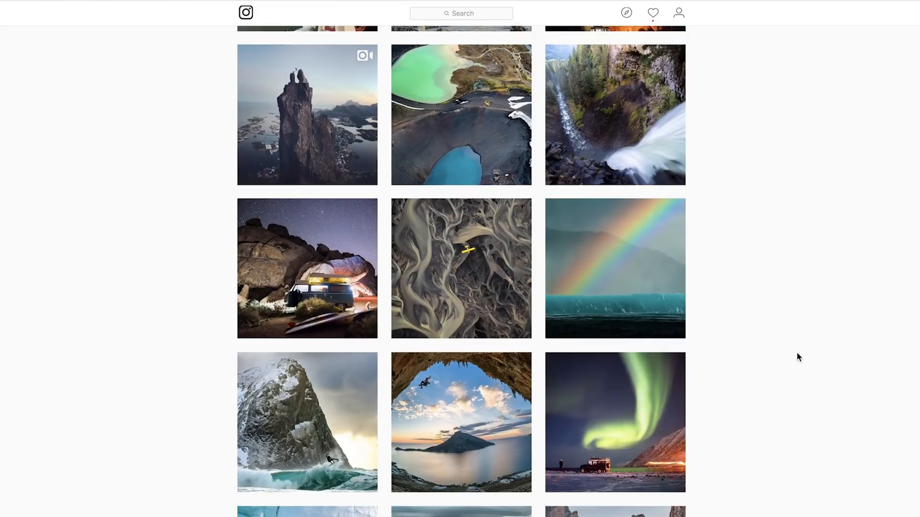
pyautogui.scroll(-6, 798, 357)
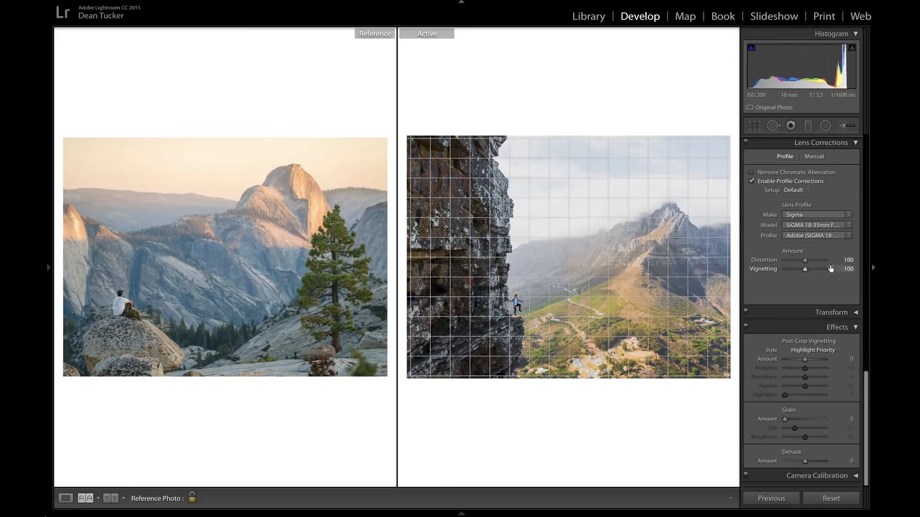
pyautogui.scroll(10, 824, 228)
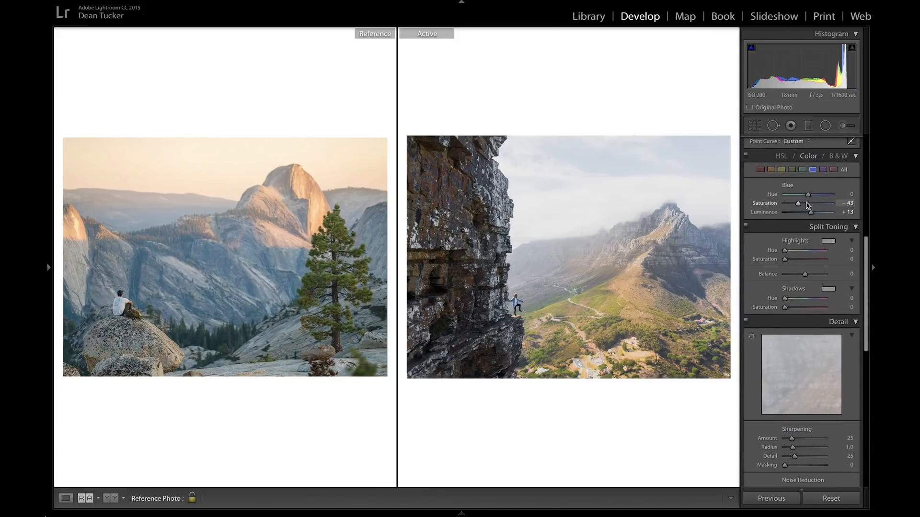
pyautogui.moveTo(804, 204); pyautogui.dragTo(804, 207)
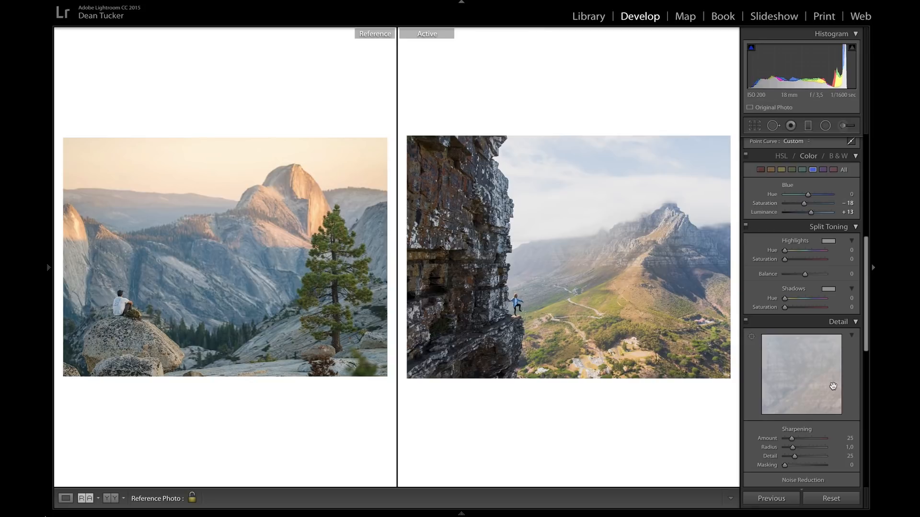
# Try a Blue Primary Hue of −51 in the active photo's camera calibration and reset it to 0.
pyautogui.scroll(-10, 834, 390)
pyautogui.scroll(-3, 834, 389)
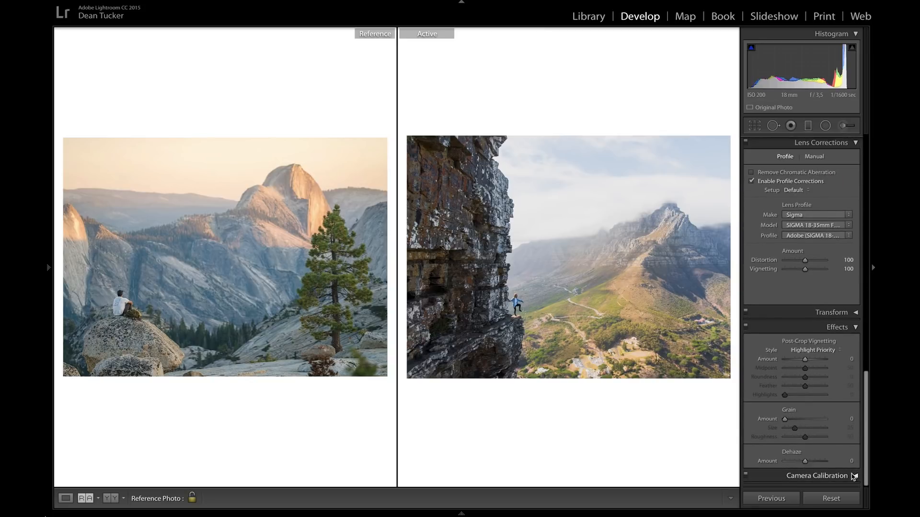
pyautogui.click(858, 477)
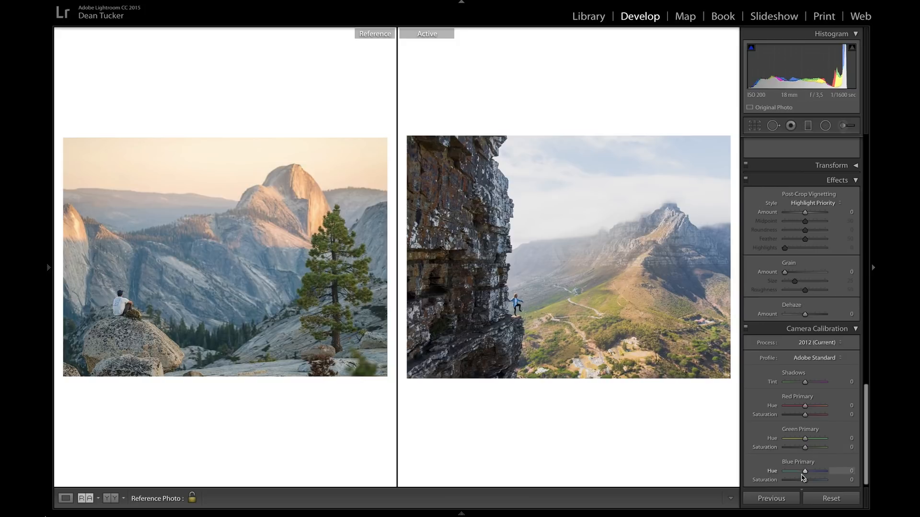
pyautogui.moveTo(805, 474); pyautogui.dragTo(795, 475)
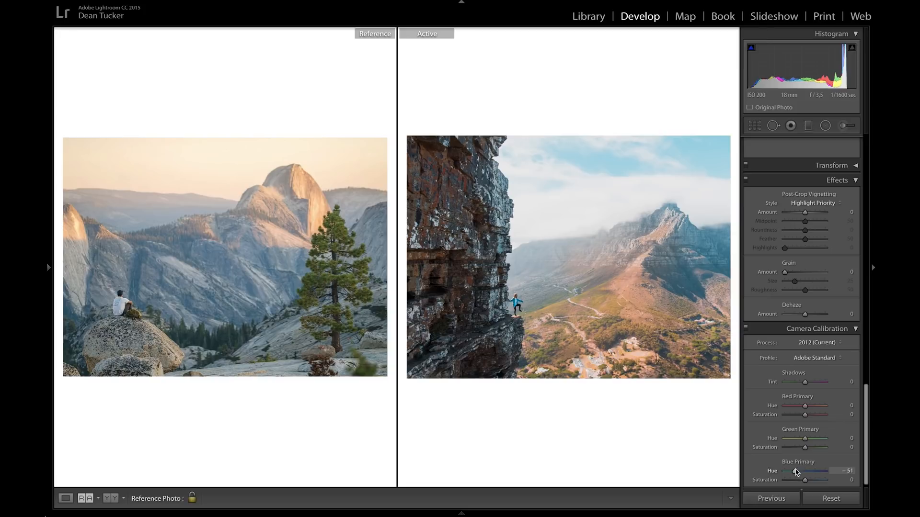
pyautogui.doubleClick(795, 472)
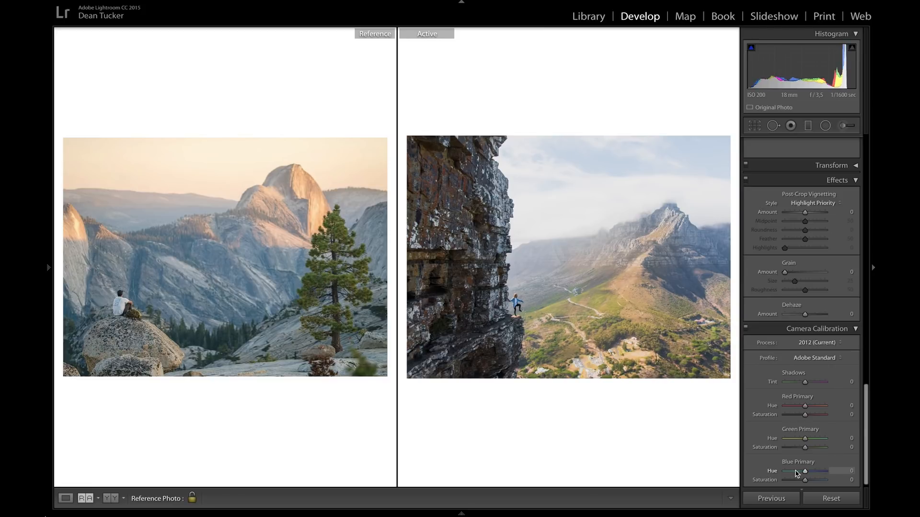
# Save the active photo's settings as a develop preset named CB in User Presets, keeping the default setting selection.
pyautogui.scroll(15, 812, 372)
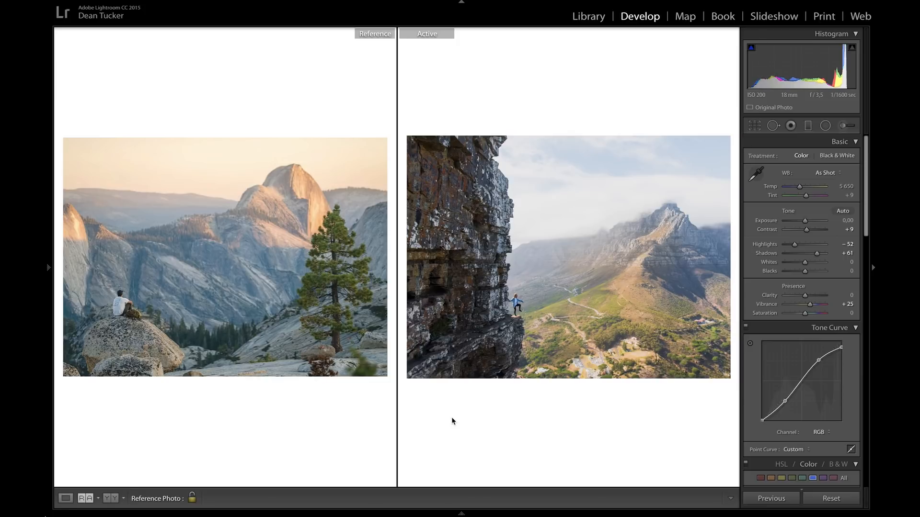
pyautogui.moveTo(48, 275)
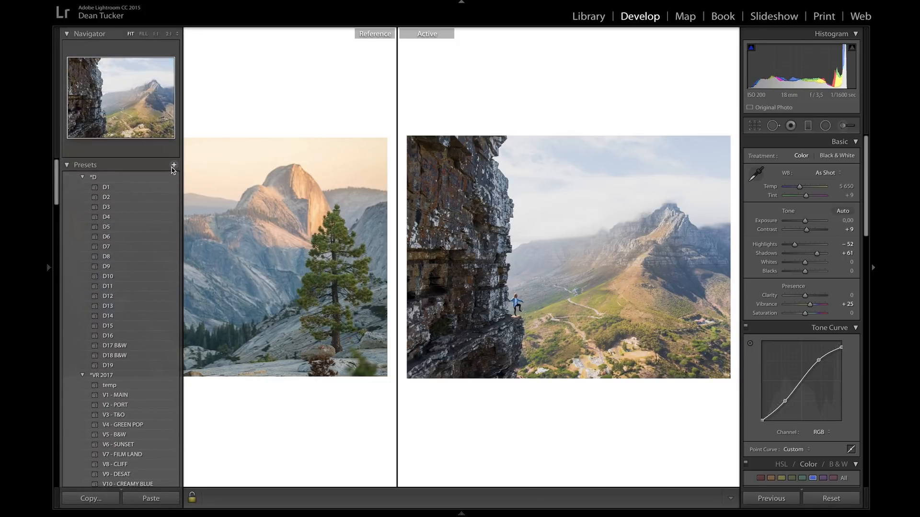
pyautogui.click(174, 166)
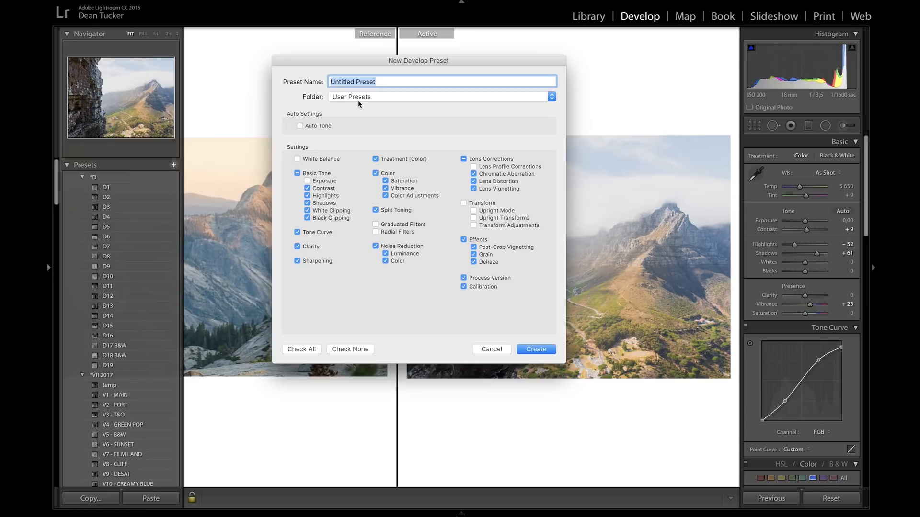
pyautogui.write('CB')
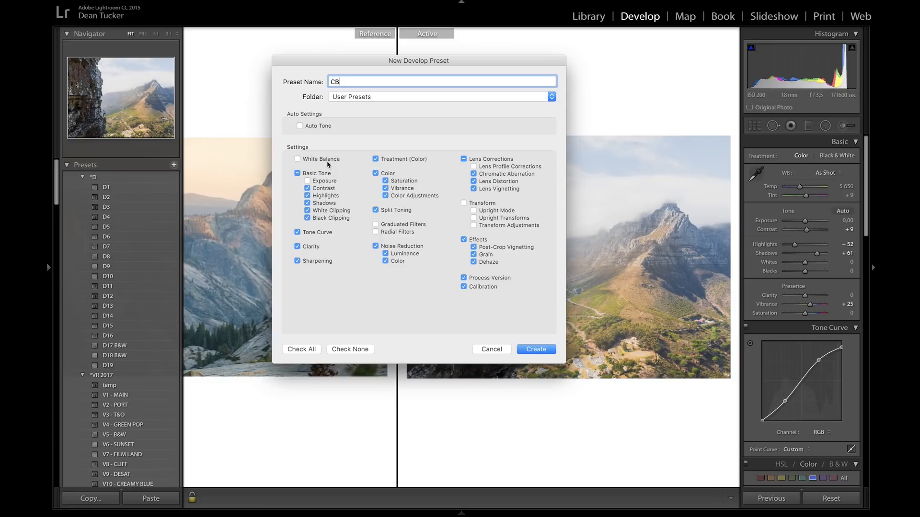
pyautogui.click(533, 348)
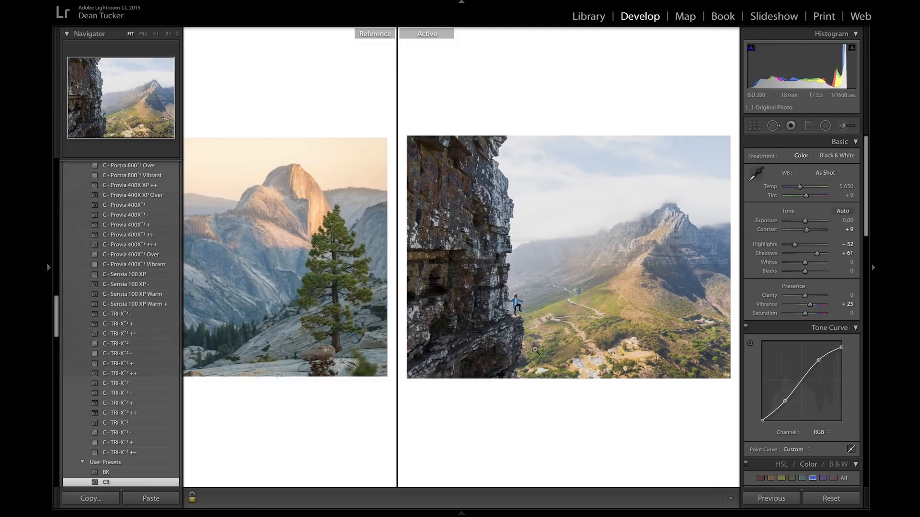
# Make the cloudy coastline photo DSC_1969.NEF the active photo and apply the CB user preset to it.
pyautogui.moveTo(48, 271)
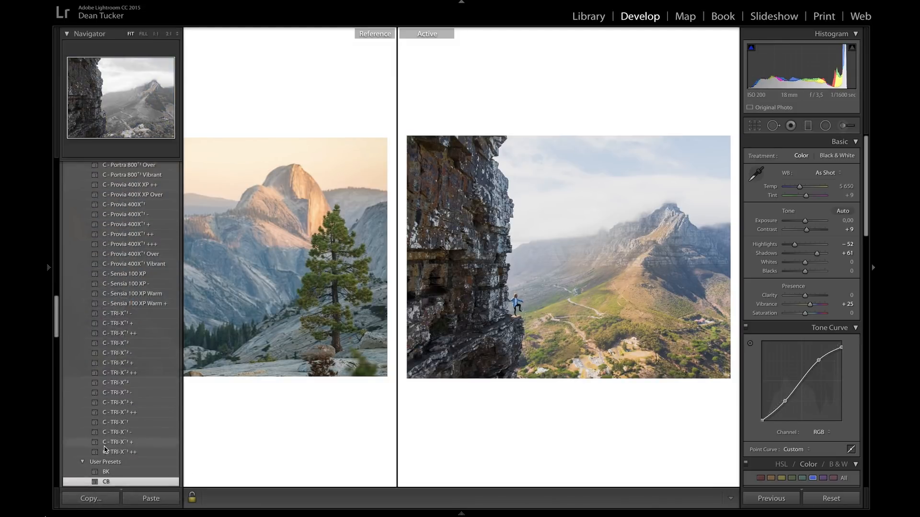
pyautogui.scroll(-2, 120, 438)
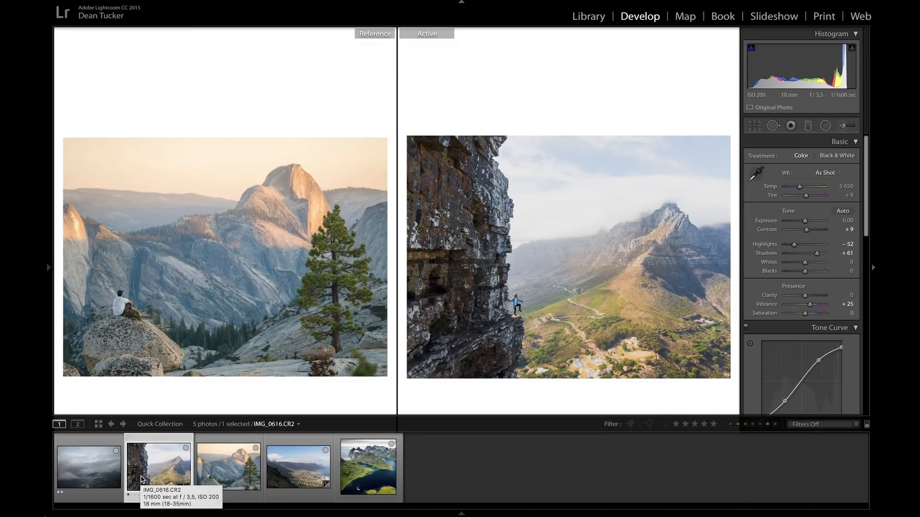
pyautogui.click(102, 474)
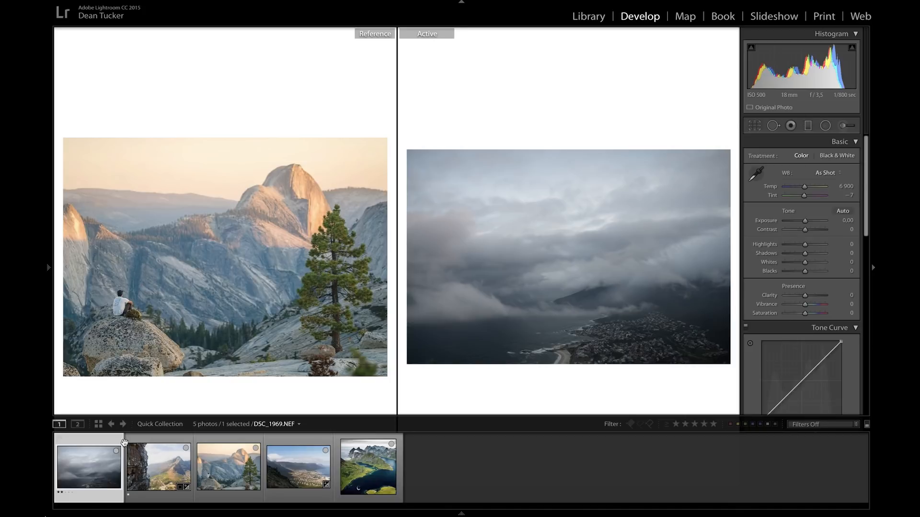
pyautogui.moveTo(46, 271)
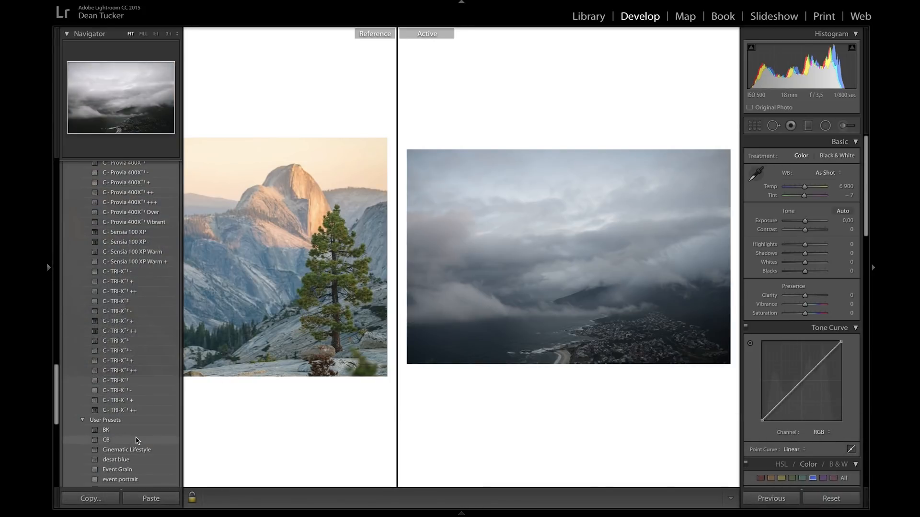
pyautogui.click(106, 440)
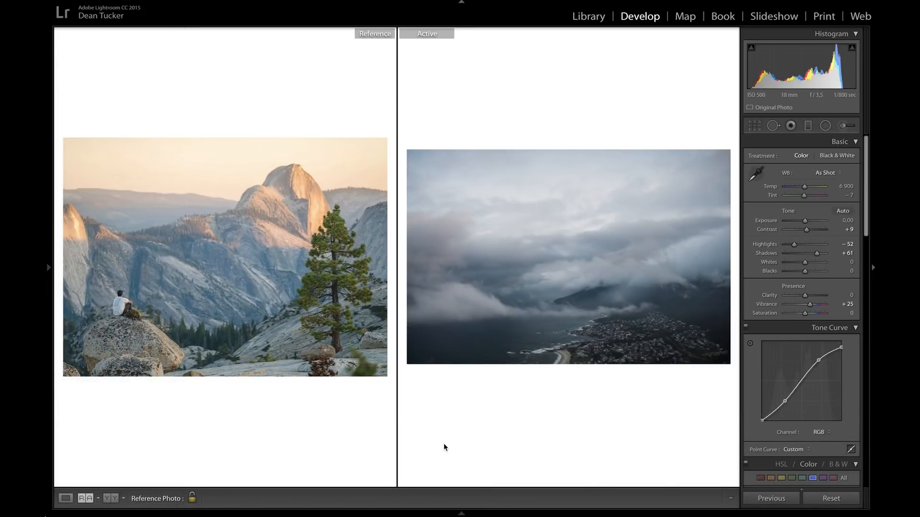
# Raise the cloudy coastline photo's Exposure to +0,40 and set its blue Saturation to +41.
pyautogui.press('=')
pyautogui.press('=')
pyautogui.press('=')
pyautogui.press('=')
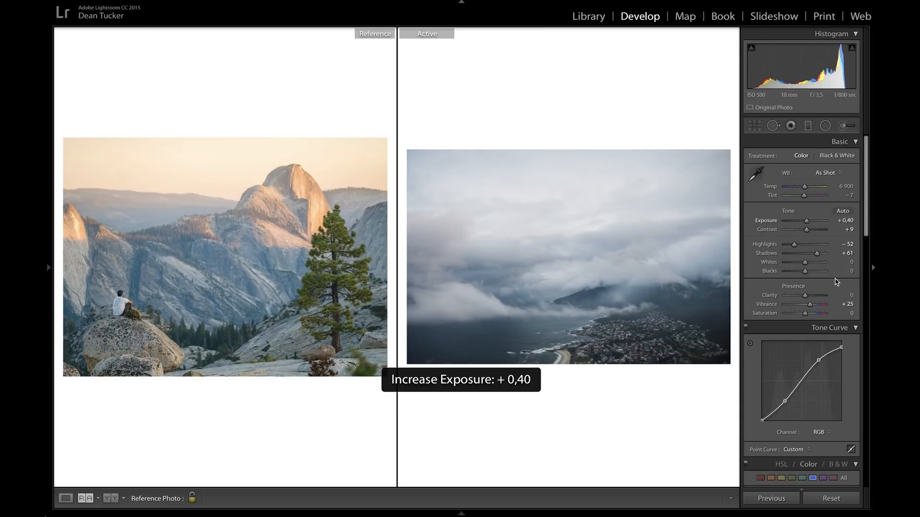
pyautogui.scroll(-5, 835, 282)
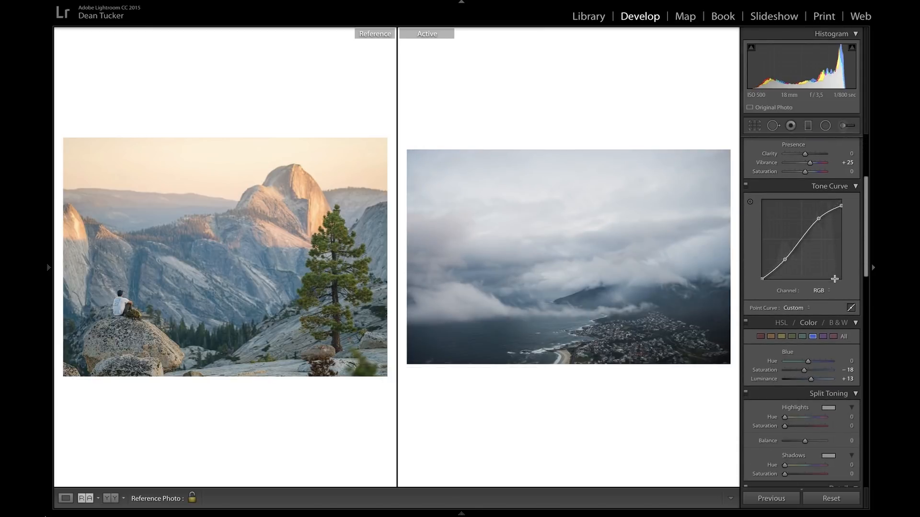
pyautogui.moveTo(805, 371); pyautogui.dragTo(818, 373)
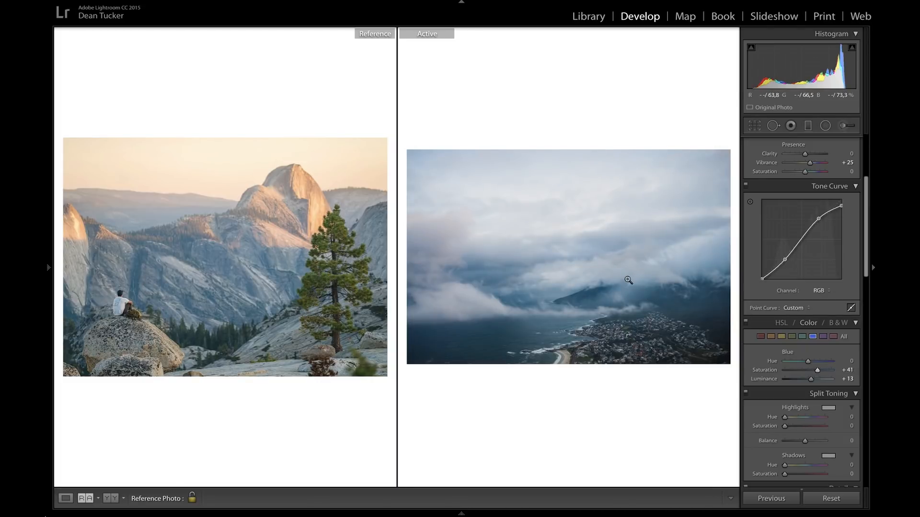
pyautogui.scroll(1, 783, 367)
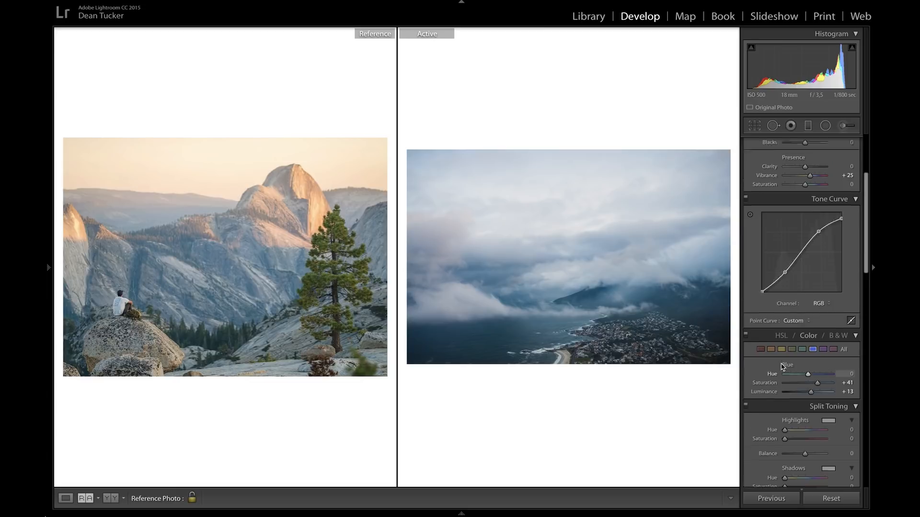
# Switch to Instagram and look through the landscape photographer's feed to review the colours and style.
pyautogui.scroll(5, 783, 367)
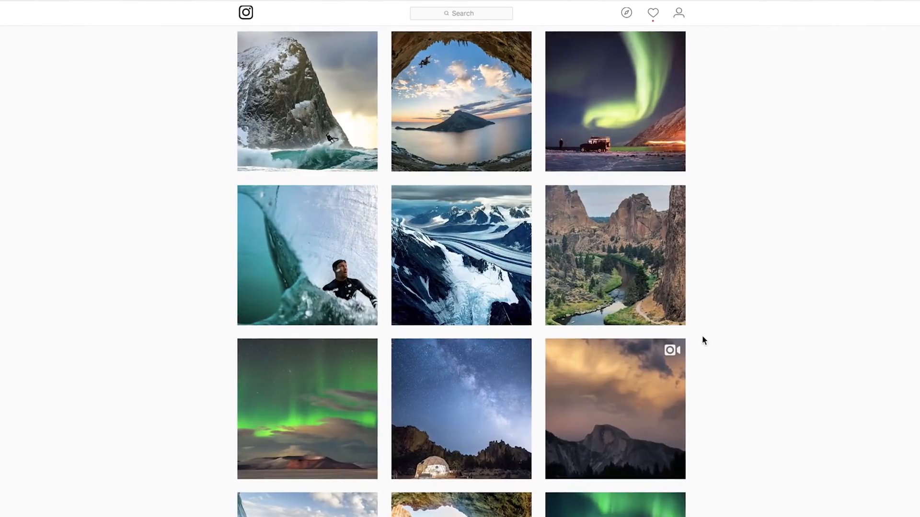
pyautogui.scroll(3, 704, 326)
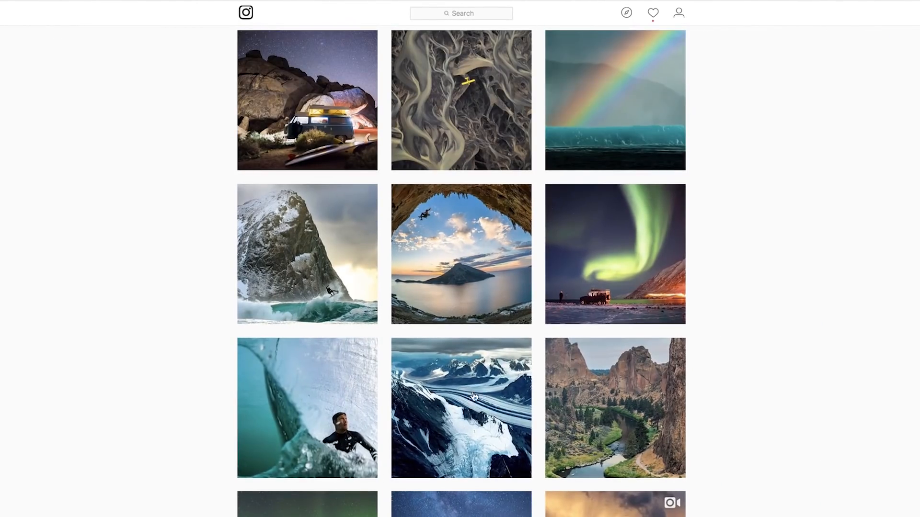
pyautogui.scroll(-15, 771, 336)
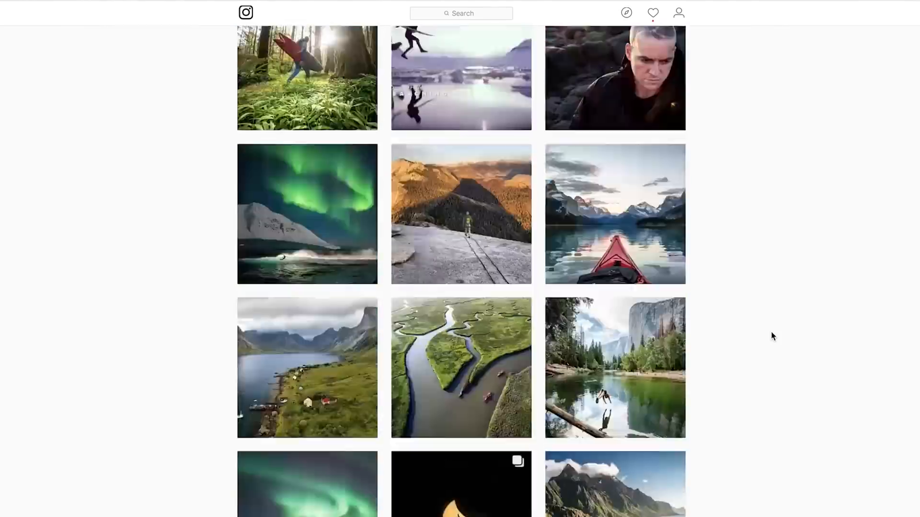
pyautogui.scroll(20, 772, 335)
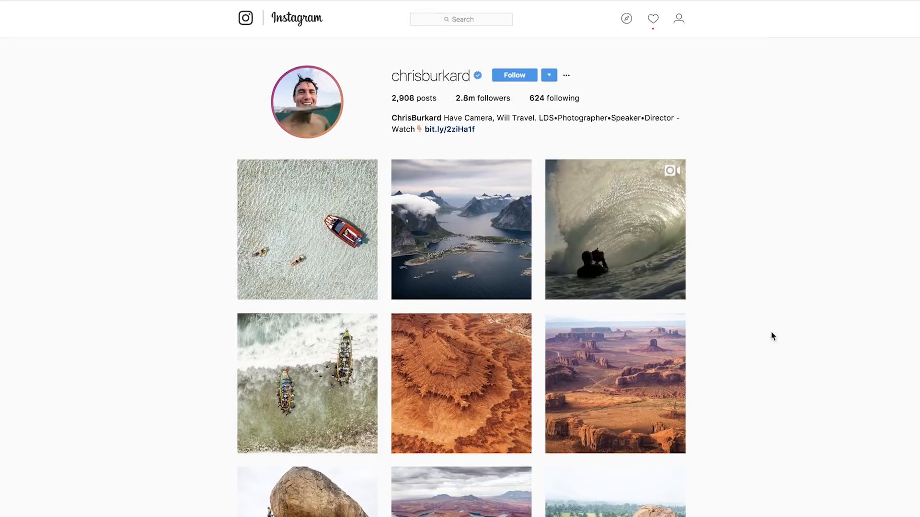
# Open your own Instagram profile and look through its posts to review their editing style.
pyautogui.click(684, 27)
pyautogui.scroll(-4, 780, 255)
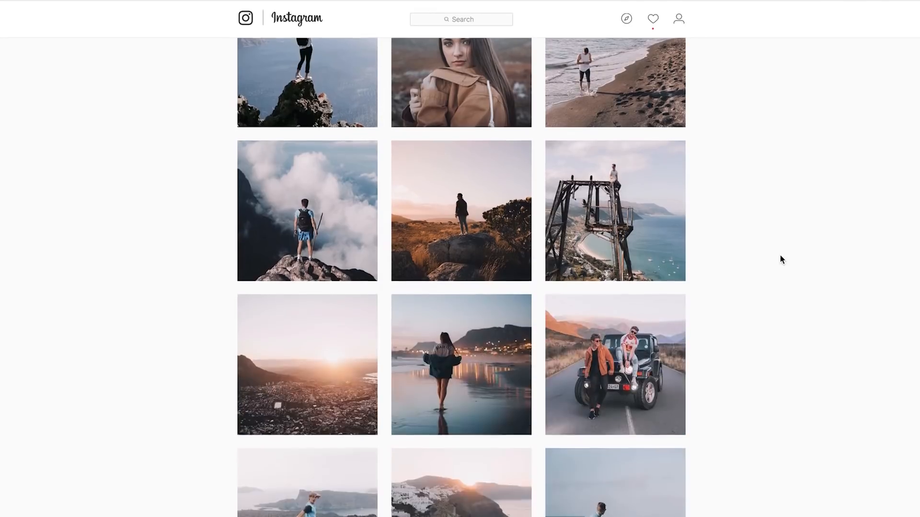
pyautogui.scroll(4, 780, 254)
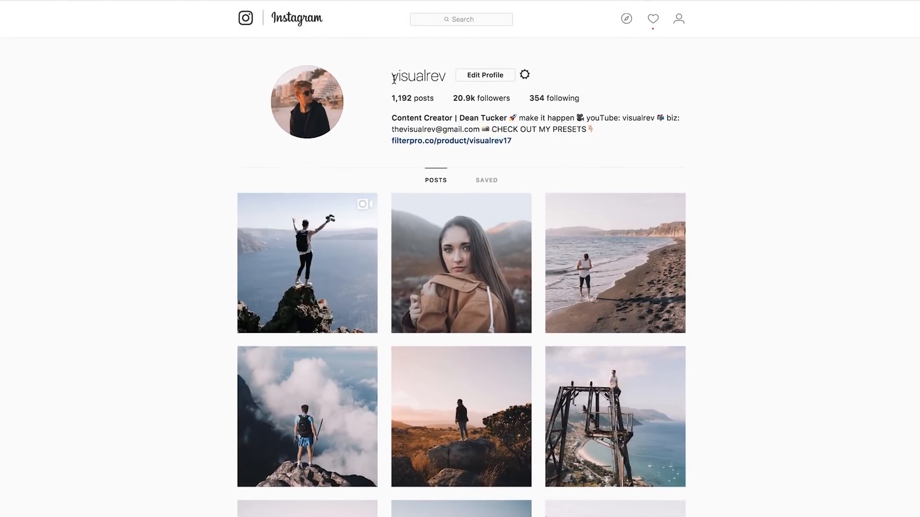
pyautogui.moveTo(392, 77); pyautogui.dragTo(438, 77)
pyautogui.click(782, 190)
pyautogui.scroll(-10, 741, 437)
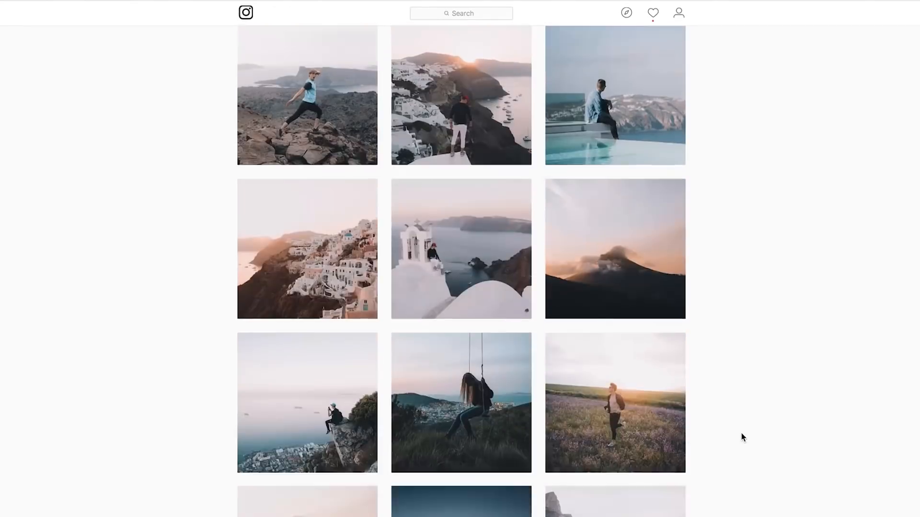
pyautogui.scroll(10, 741, 437)
pyautogui.scroll(-1, 741, 437)
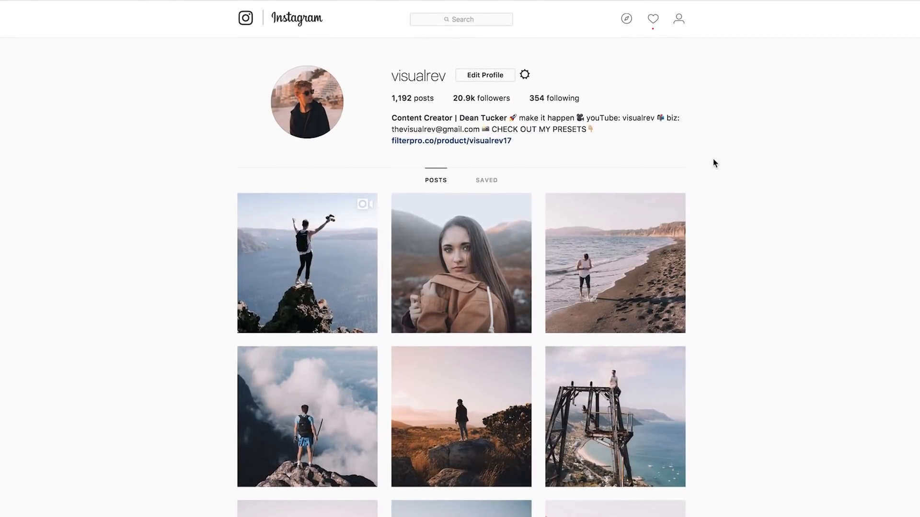